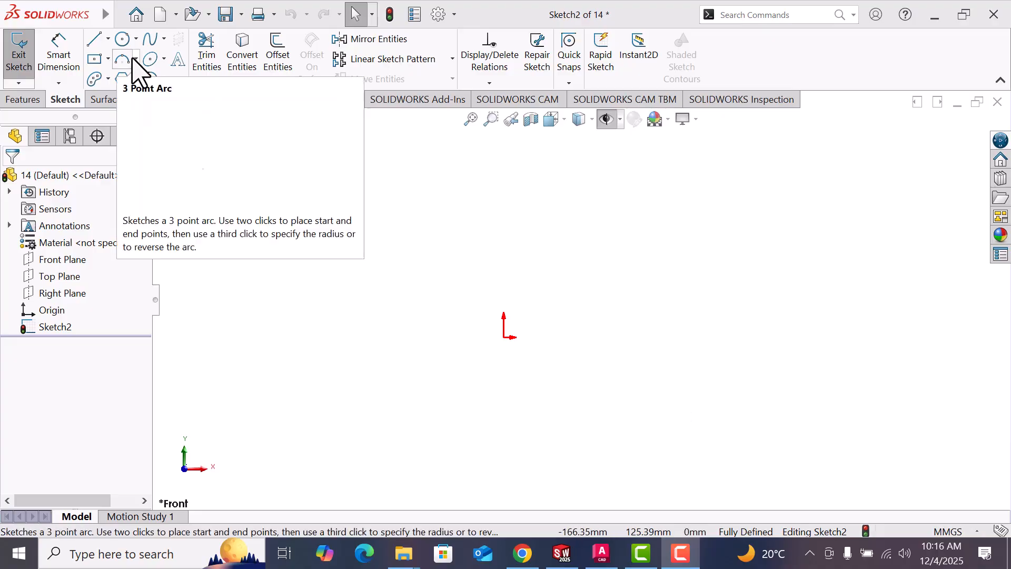
- Sketch two concentric circles centred on the origin, with radii of about 31.5 mm and 15.1 mm
click(127, 44)
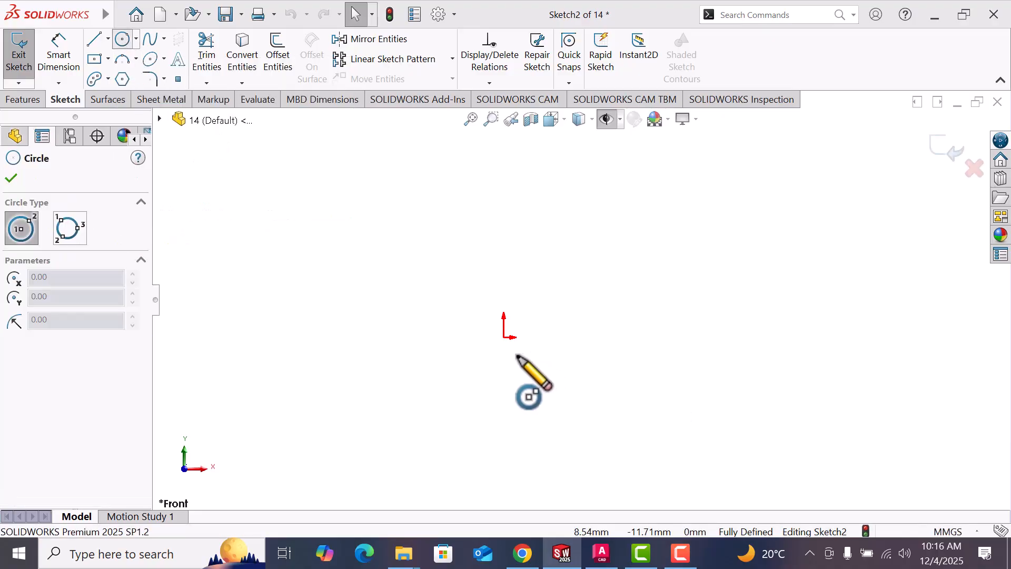
click(504, 337)
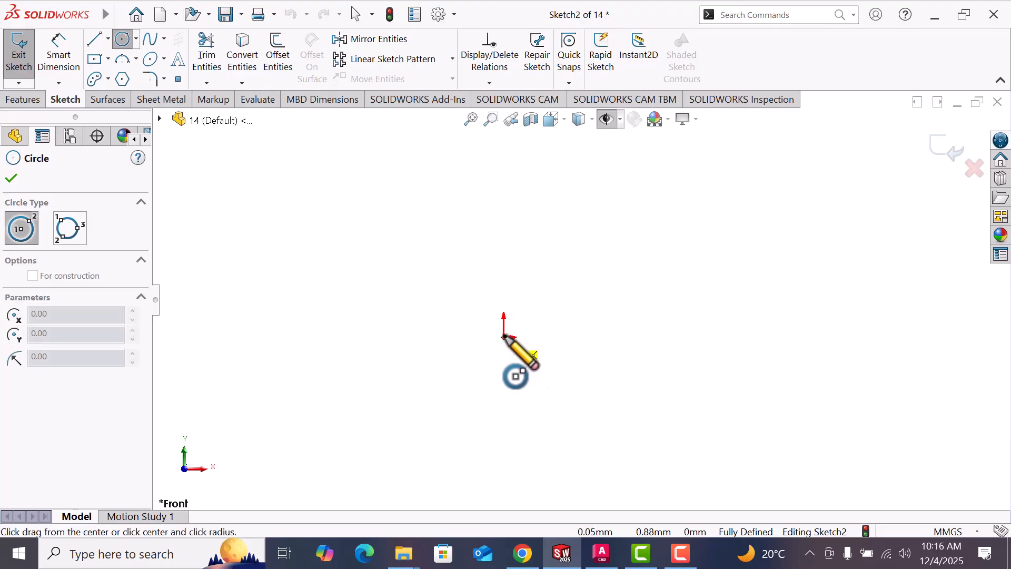
click(560, 343)
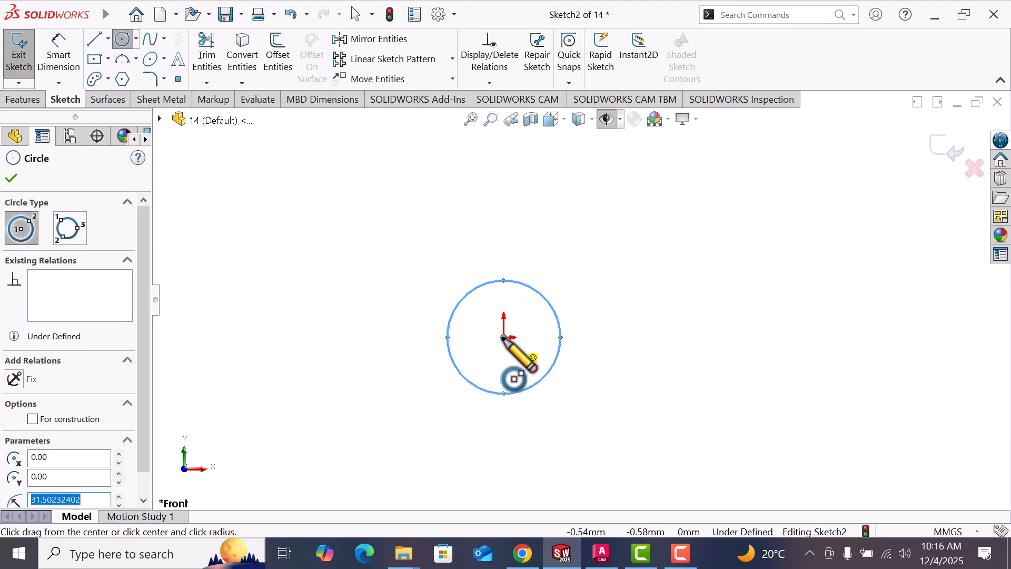
click(504, 337)
click(519, 358)
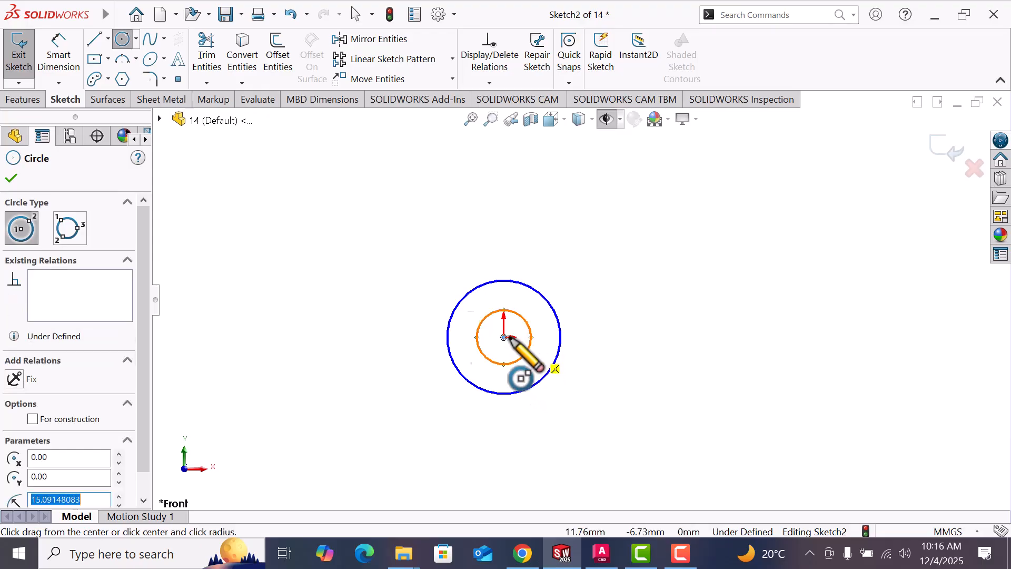
- Dimension the two circles at the origin with diameters of 40 mm for the outer and 16 mm for the inner
click(66, 55)
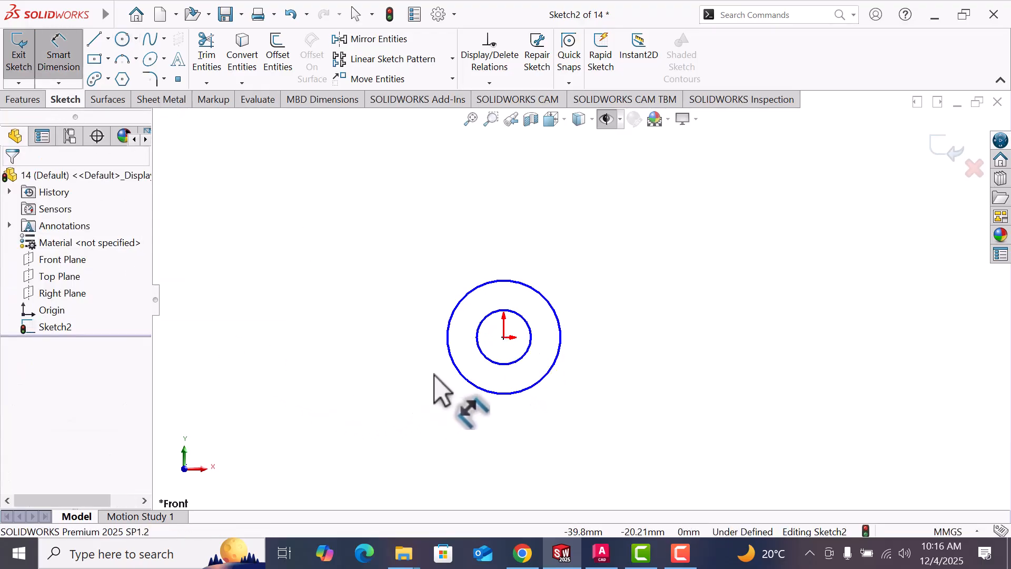
click(456, 372)
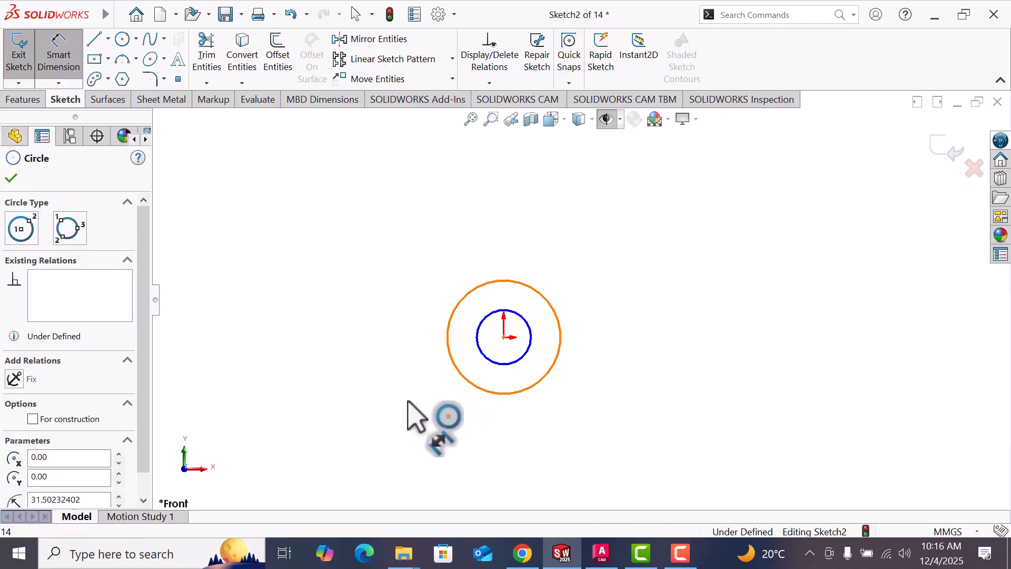
click(409, 402)
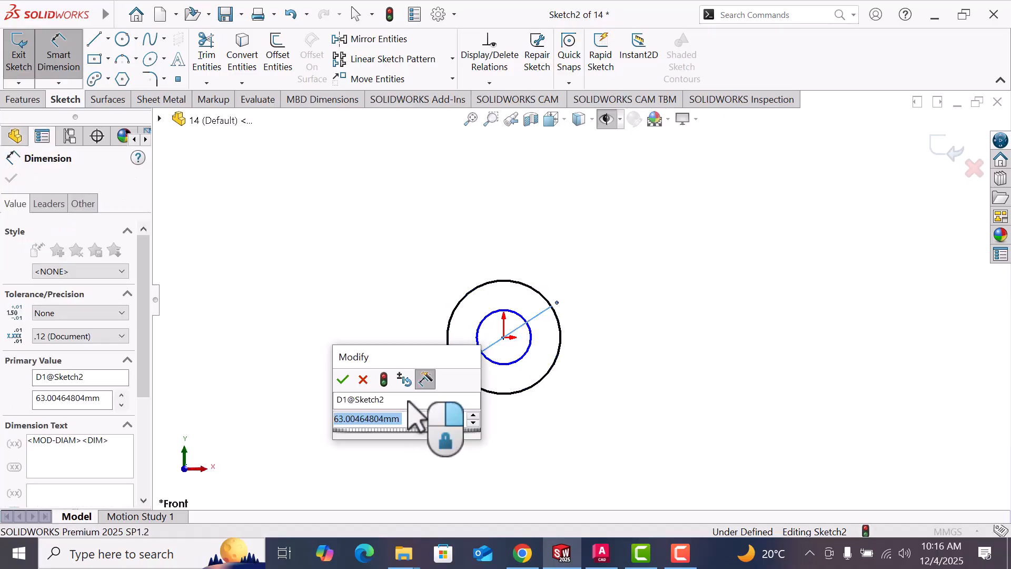
text(4)
key(Return)
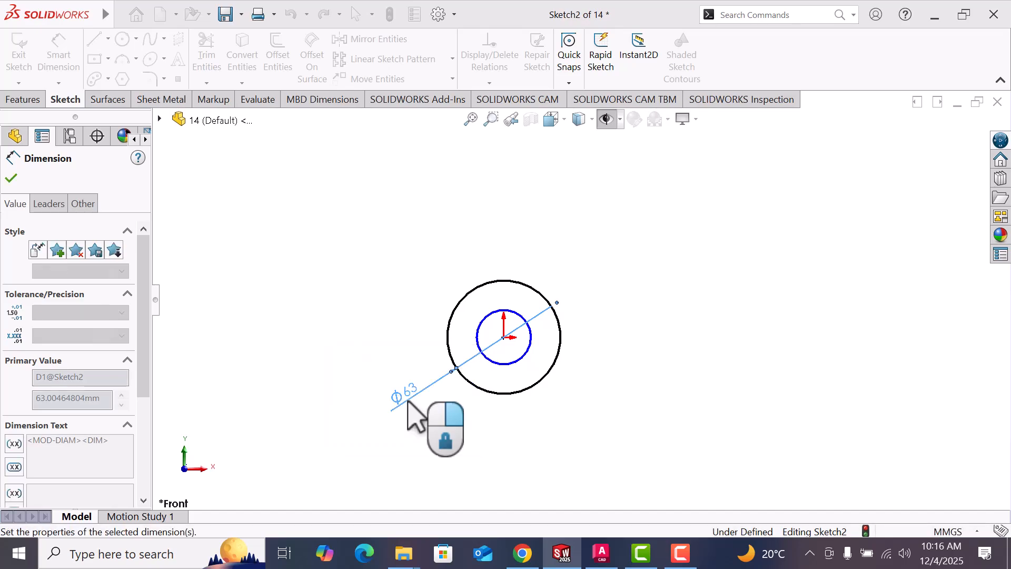
click(480, 352)
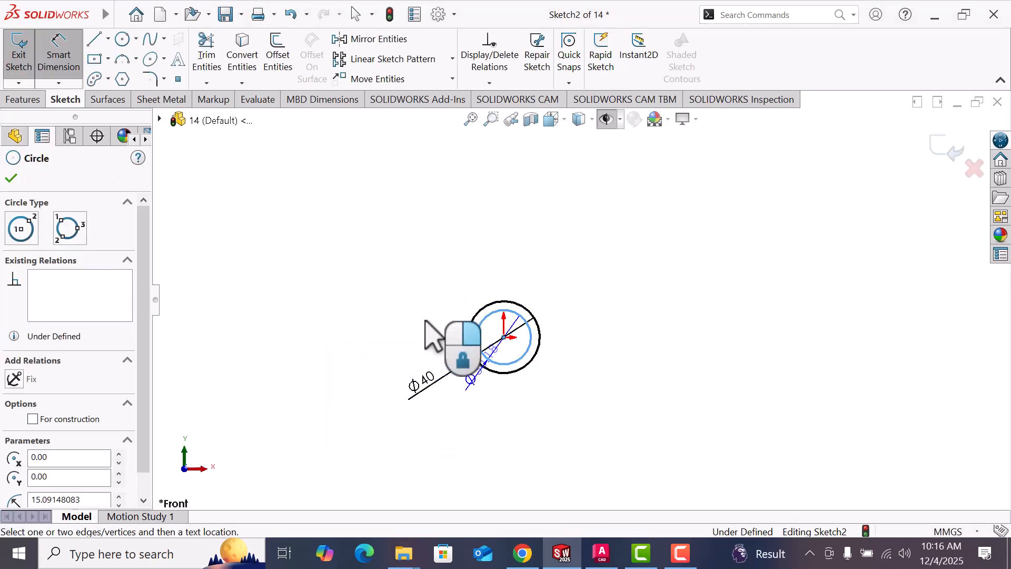
click(463, 292)
text(1)
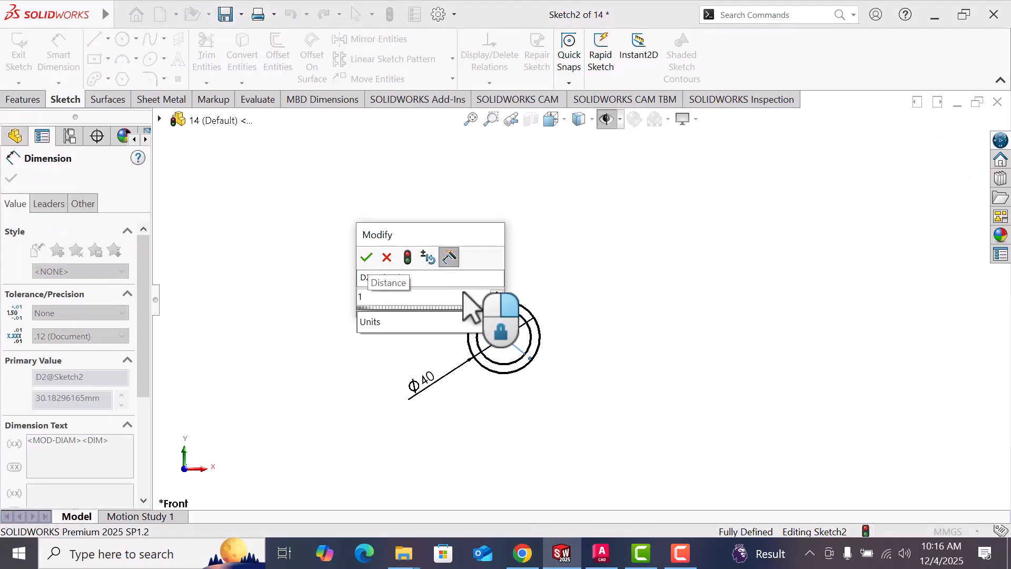
text(6)
key(Return)
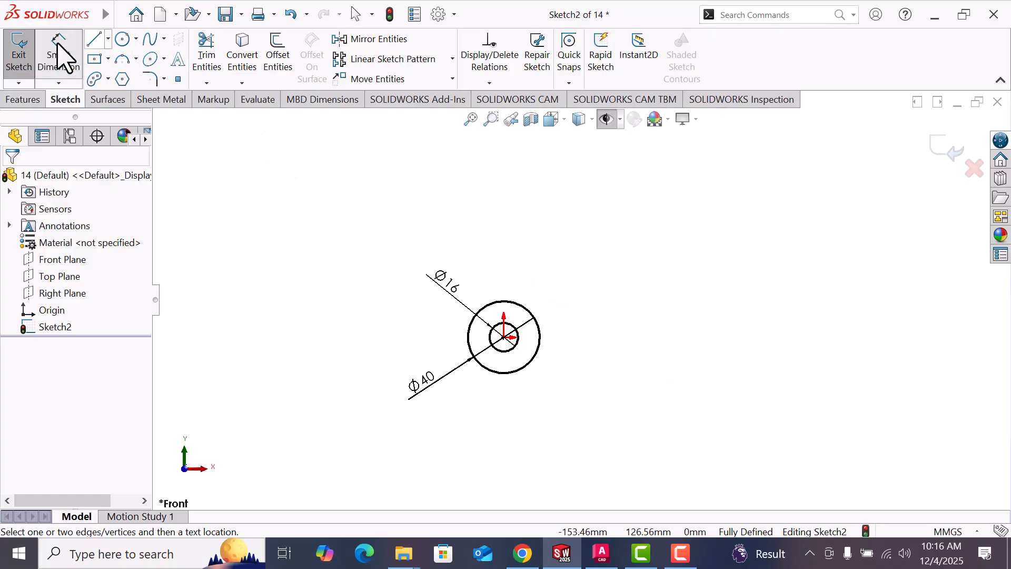
- Draw a horizontal line through the origin, extending past both sides of the circles, and make it construction geometry
click(95, 40)
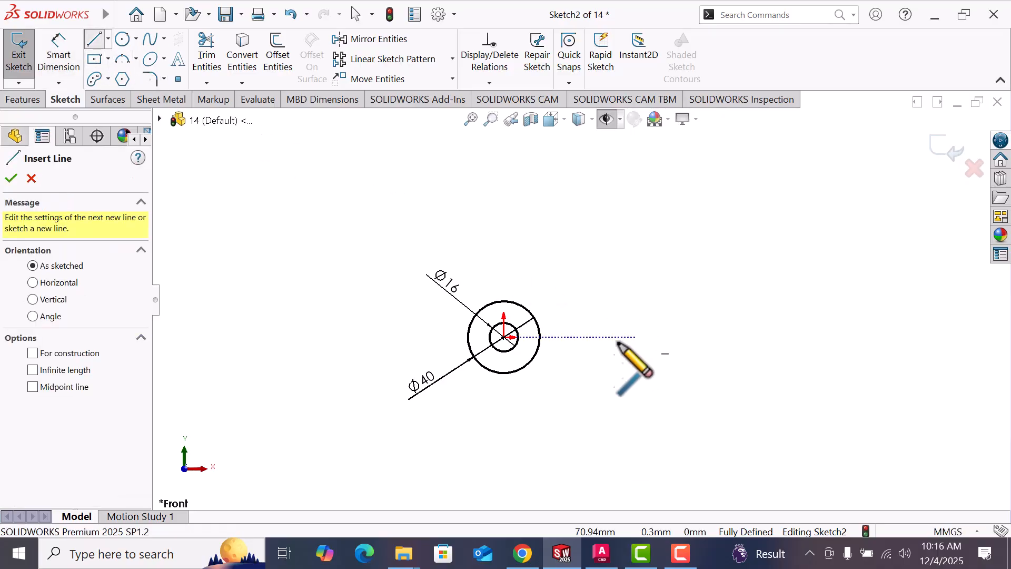
click(439, 337)
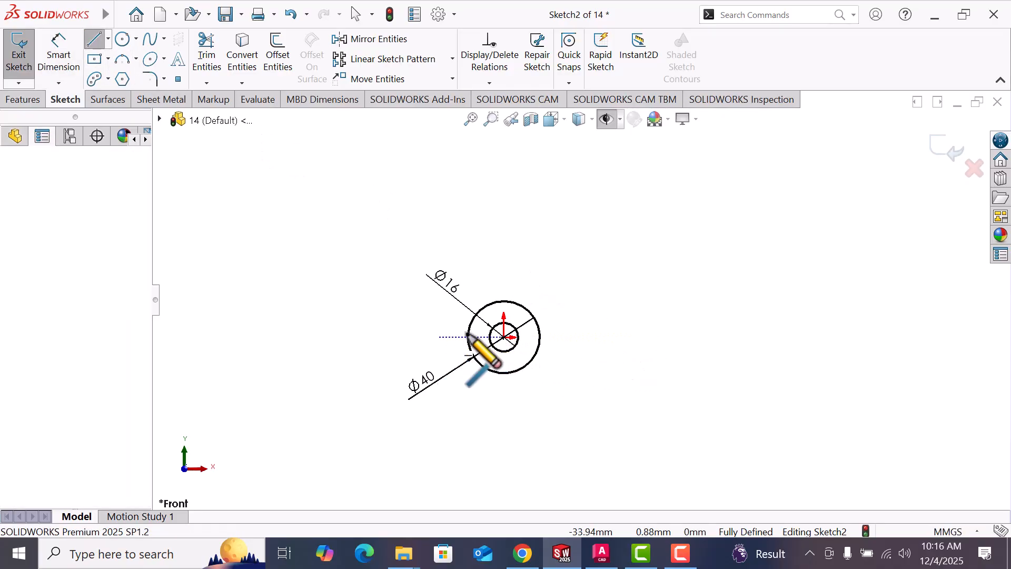
click(719, 338)
right_click(719, 338)
click(755, 318)
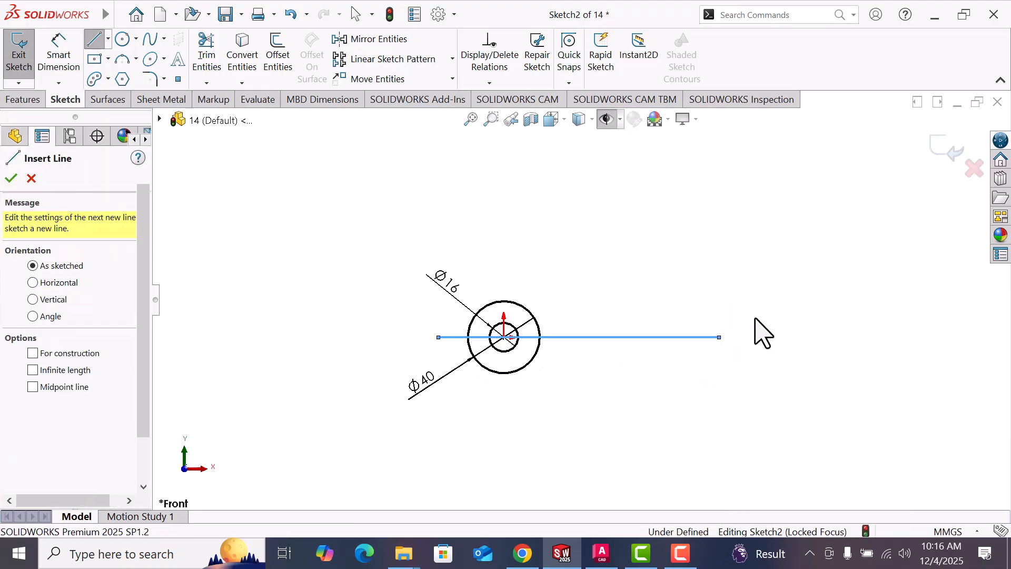
key(Escape)
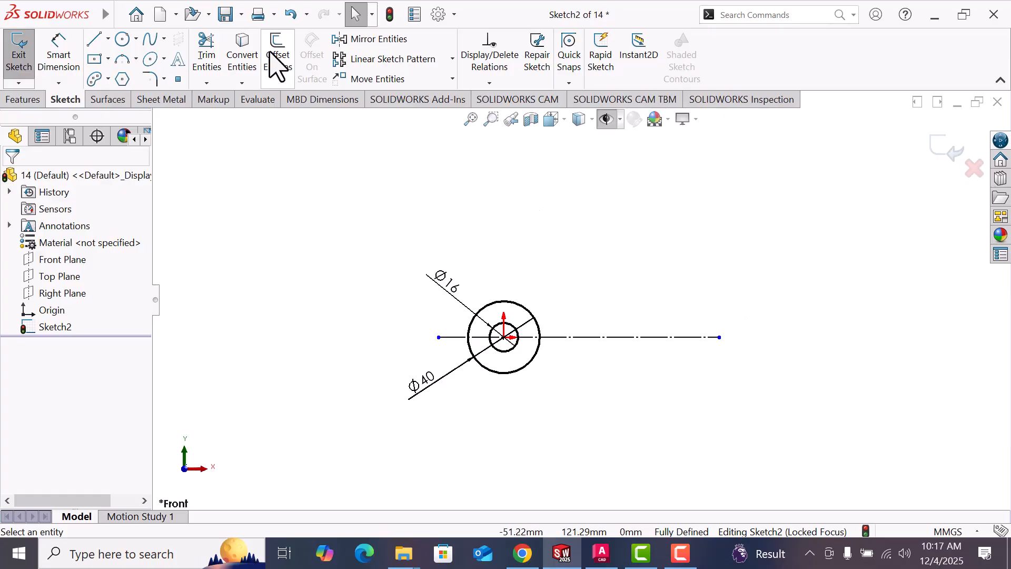
- Sketch two concentric circles on the centerline about 103 mm right of the origin, with radii of about 22.2 mm and 11.1 mm
click(124, 40)
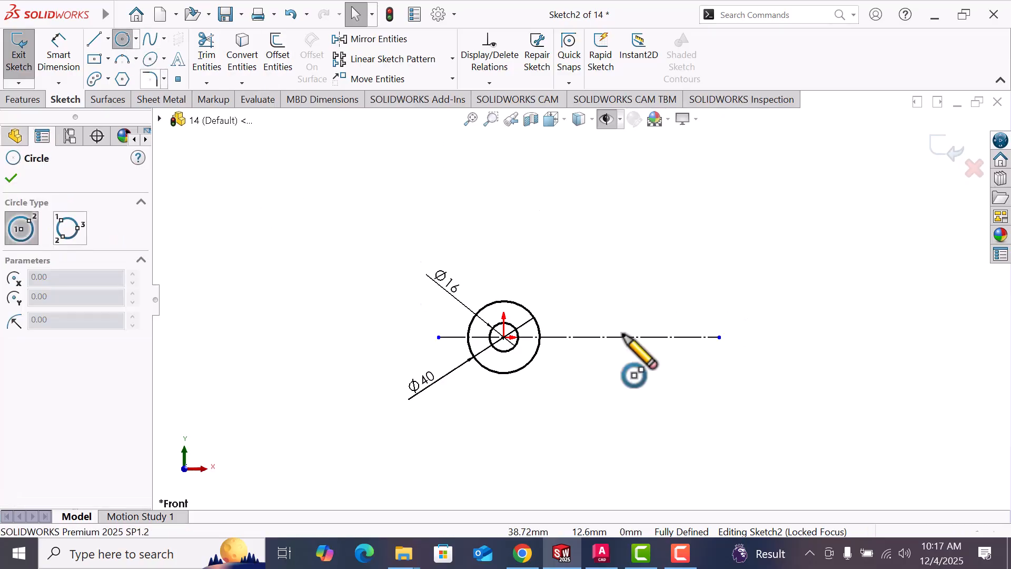
click(689, 337)
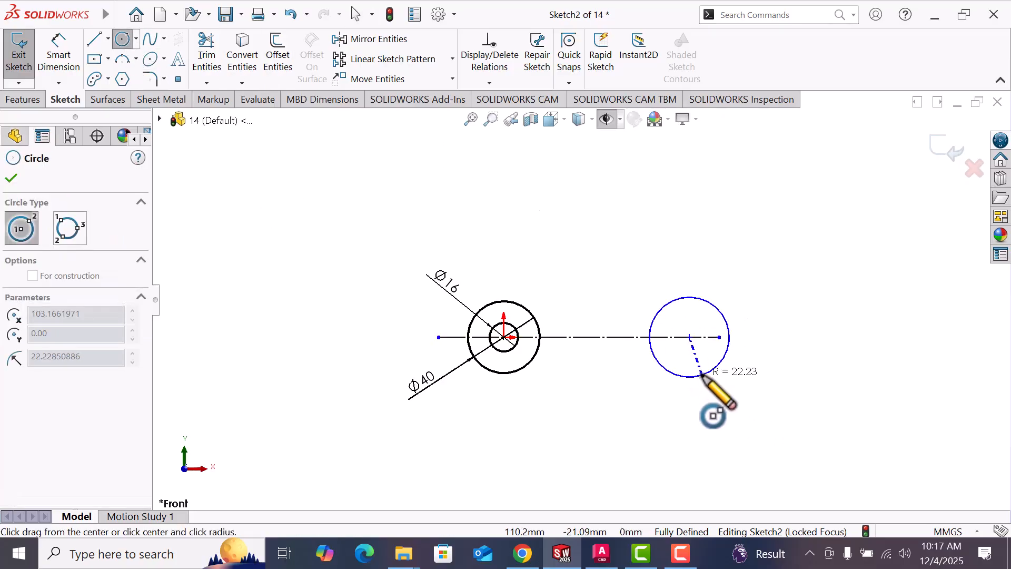
click(703, 375)
click(689, 337)
click(690, 357)
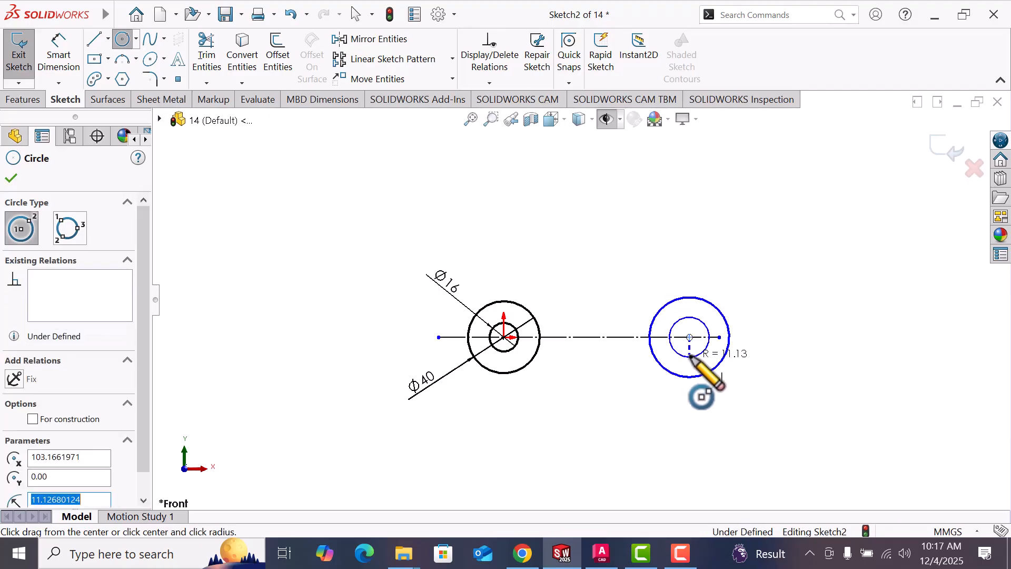
- Dimension the right-hand circles with diameters of 60 mm for the outer and 20 mm for the inner
click(57, 55)
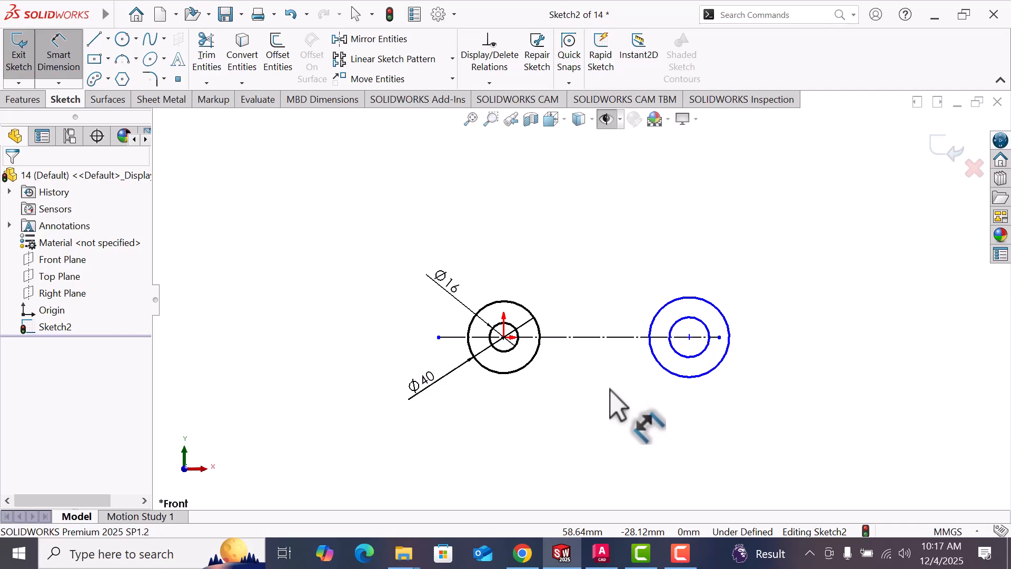
click(659, 406)
click(656, 409)
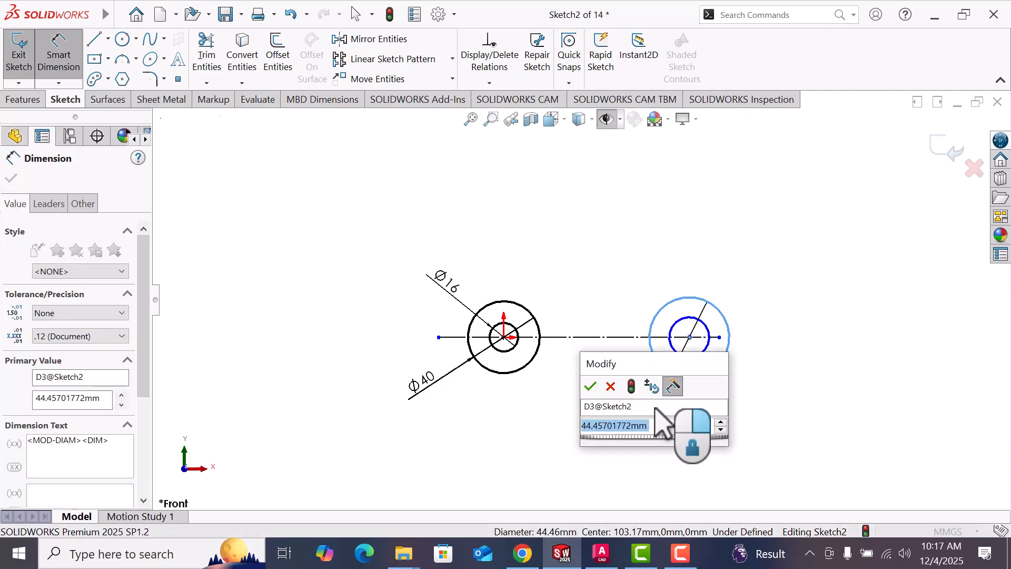
text(60)
key(Return)
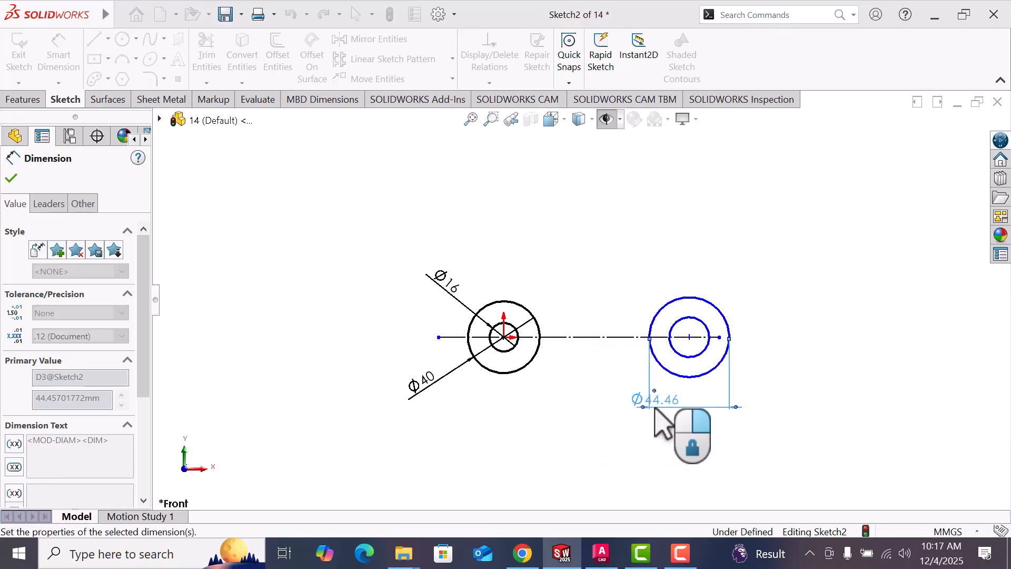
click(709, 331)
click(761, 279)
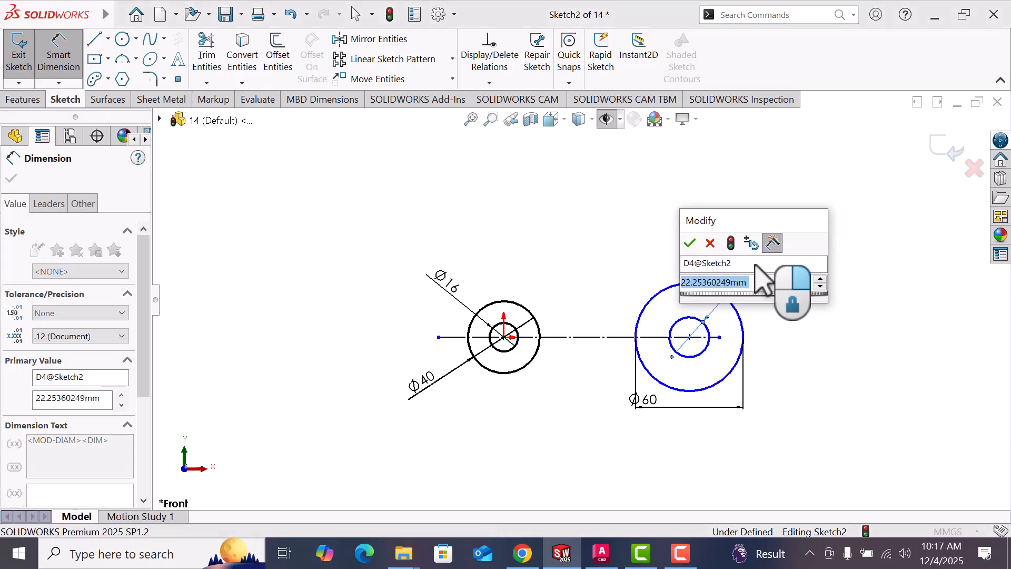
text(20)
key(Return)
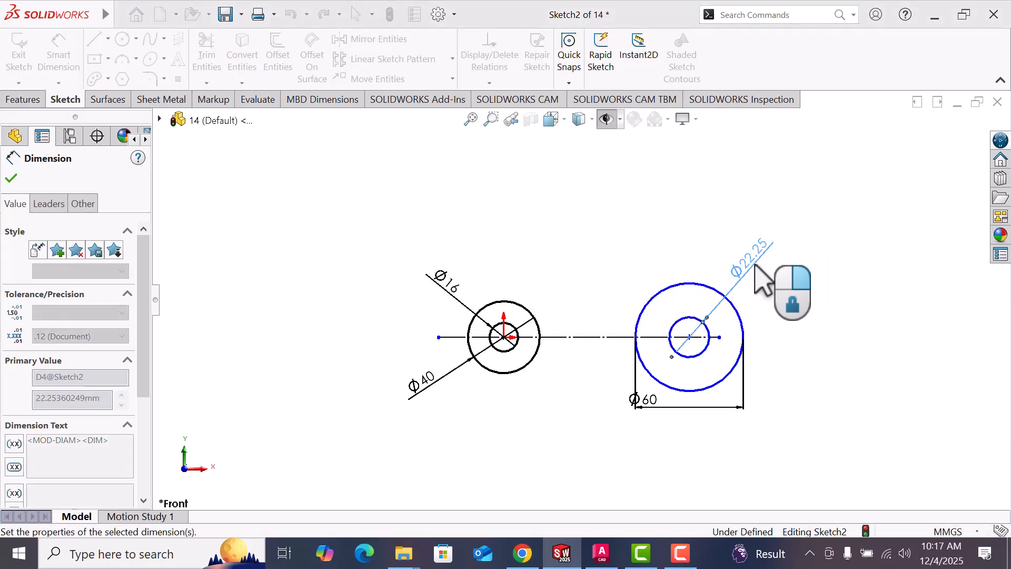
key(Escape)
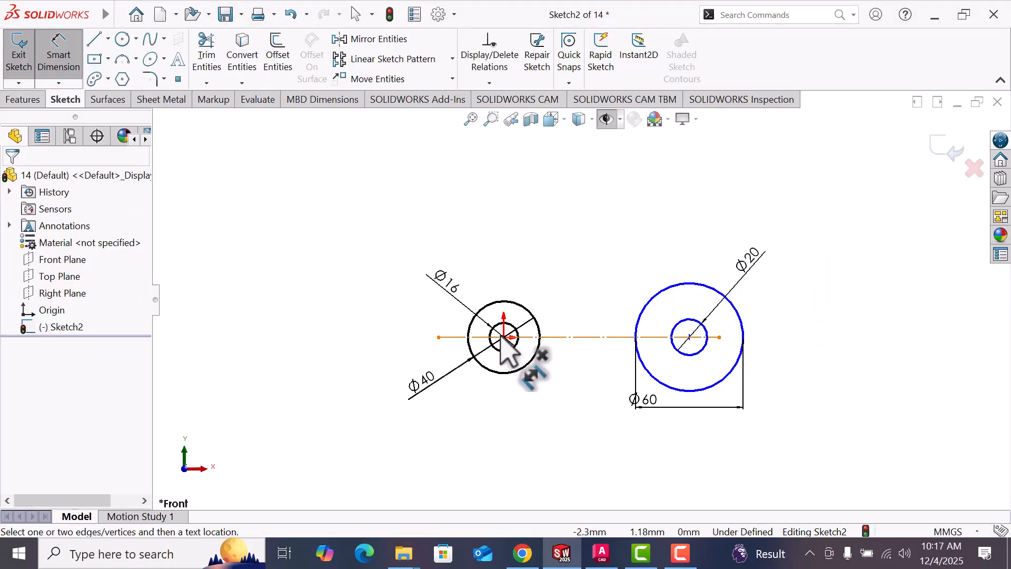
- Dimension the horizontal distance between the centres of the two circle pairs as 100 mm
click(504, 337)
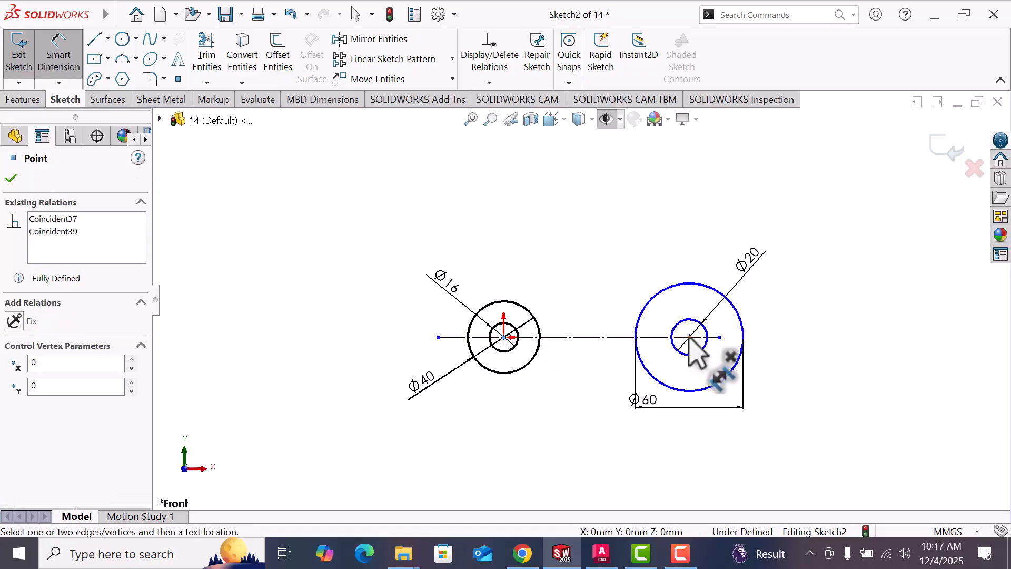
click(690, 338)
click(592, 452)
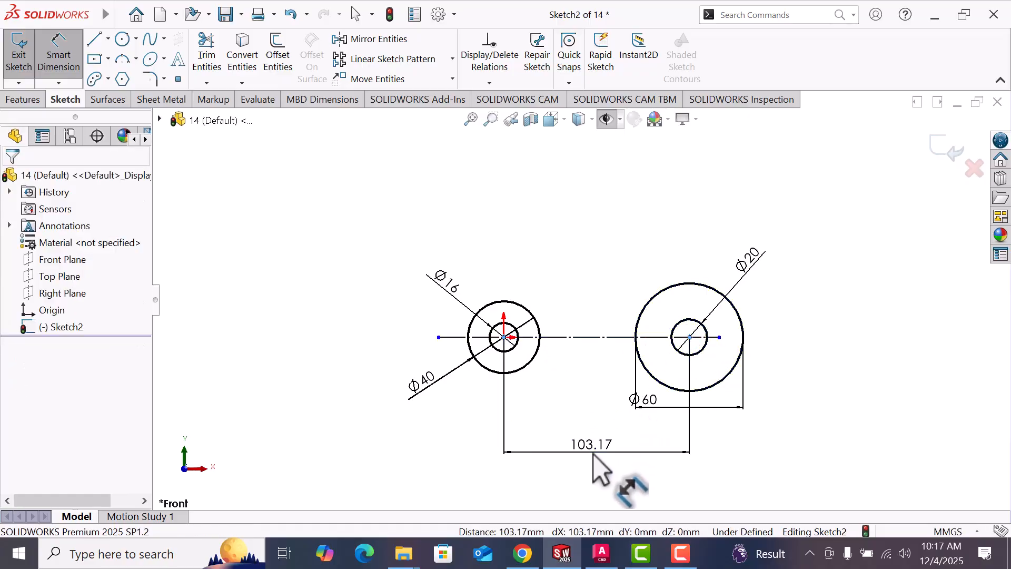
text(100)
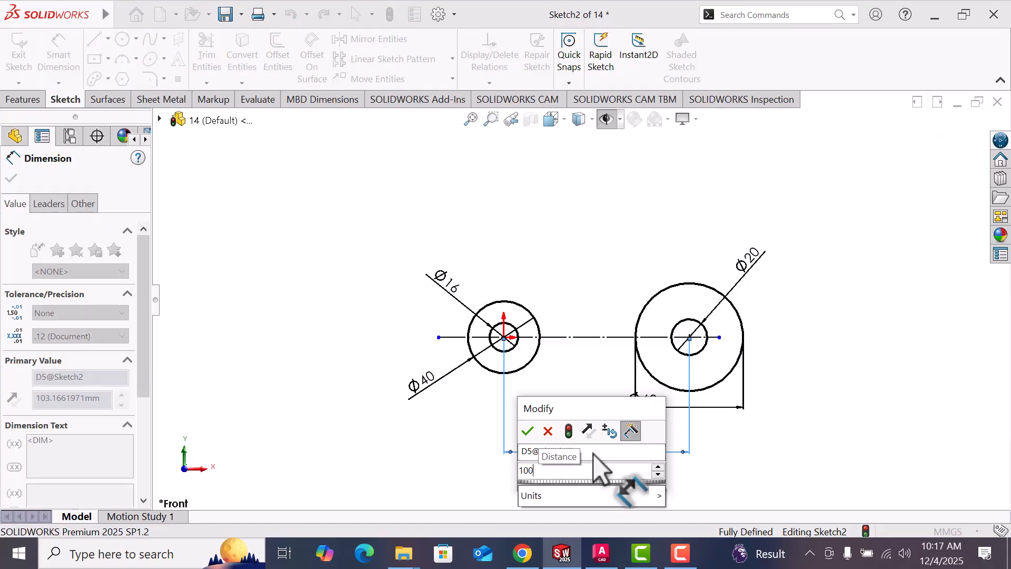
key(Return)
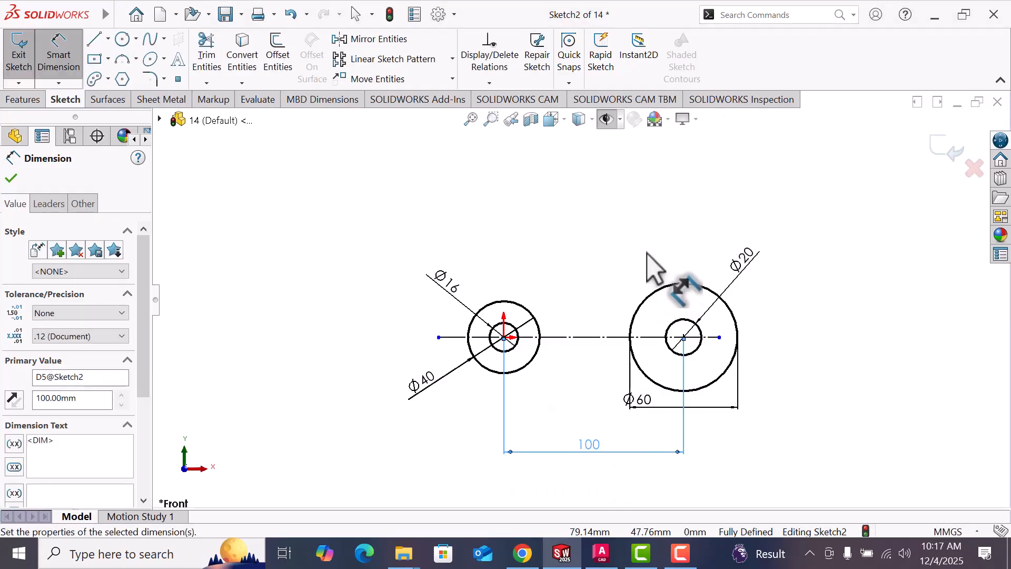
click(647, 252)
right_click(667, 295)
click(687, 301)
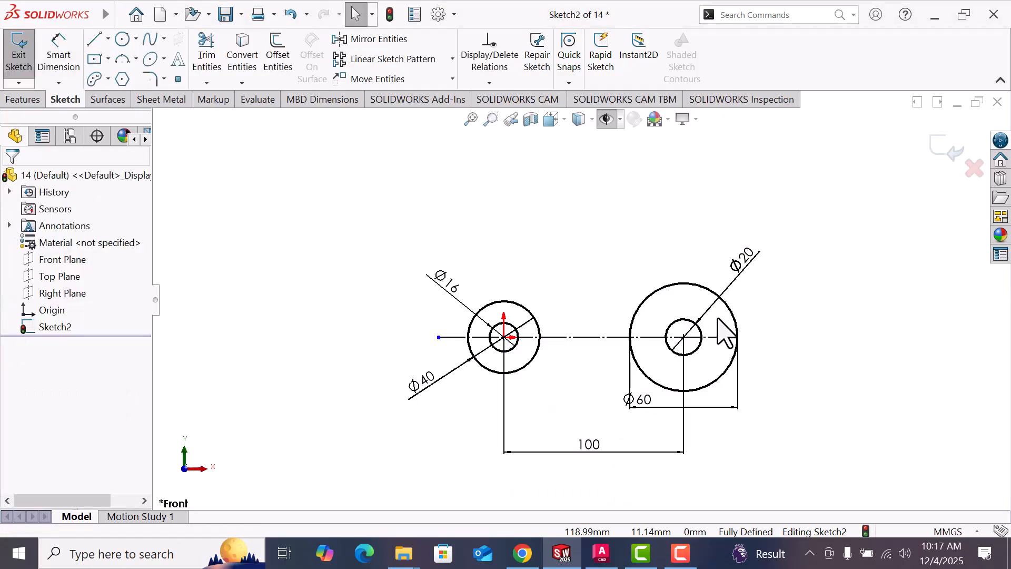
- Sketch a horizontal line above the centerline between the circle pairs, continued by a tangent arc ending on the 60 mm circle's upper left
scroll(725, 332, down, 2)
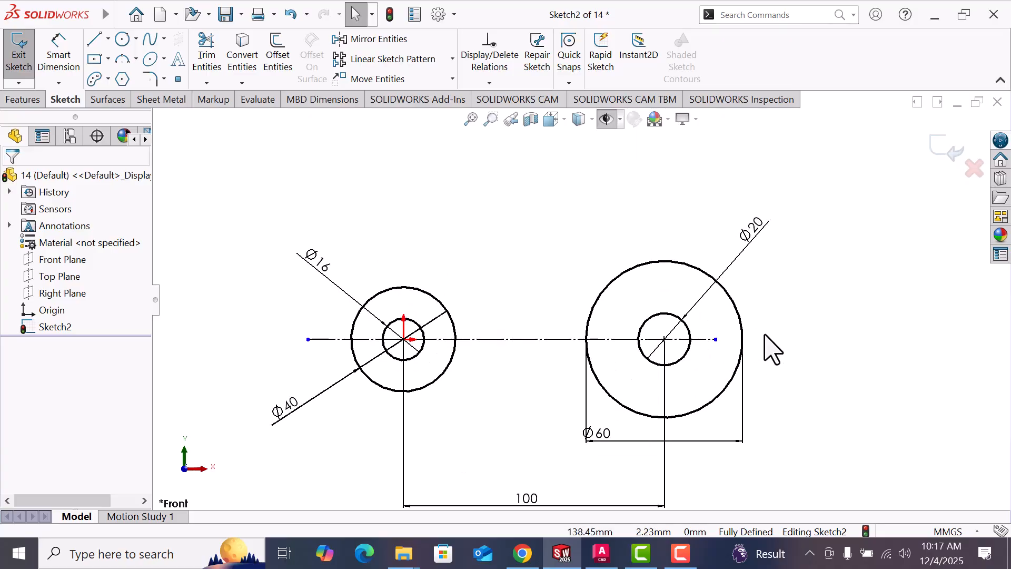
key(l)
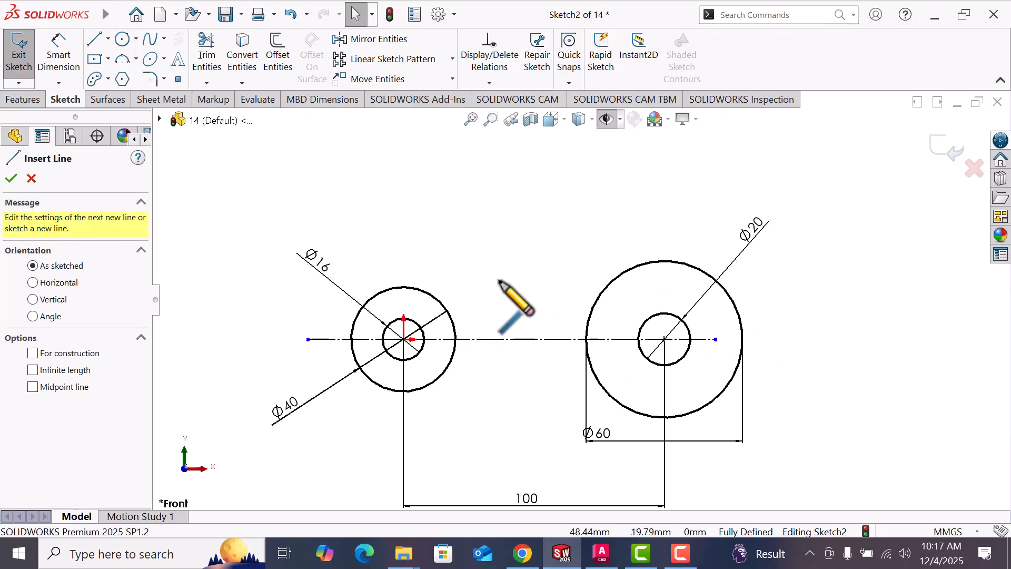
click(467, 288)
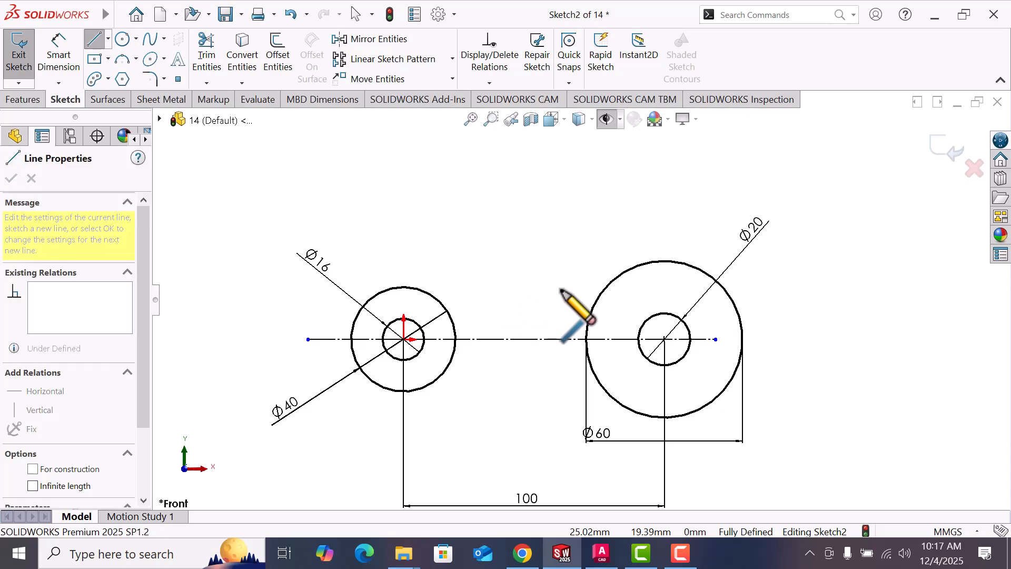
click(562, 288)
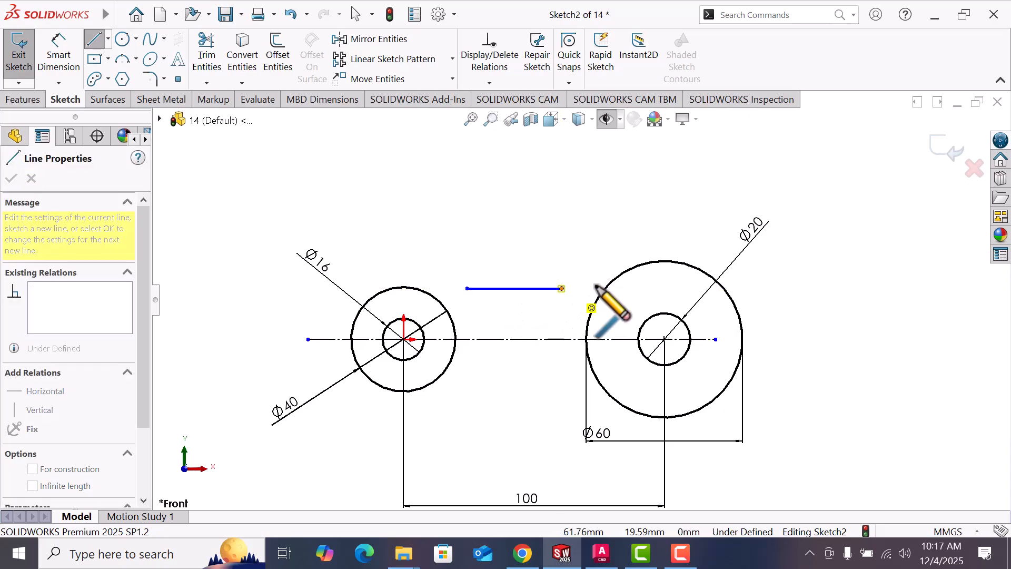
click(616, 277)
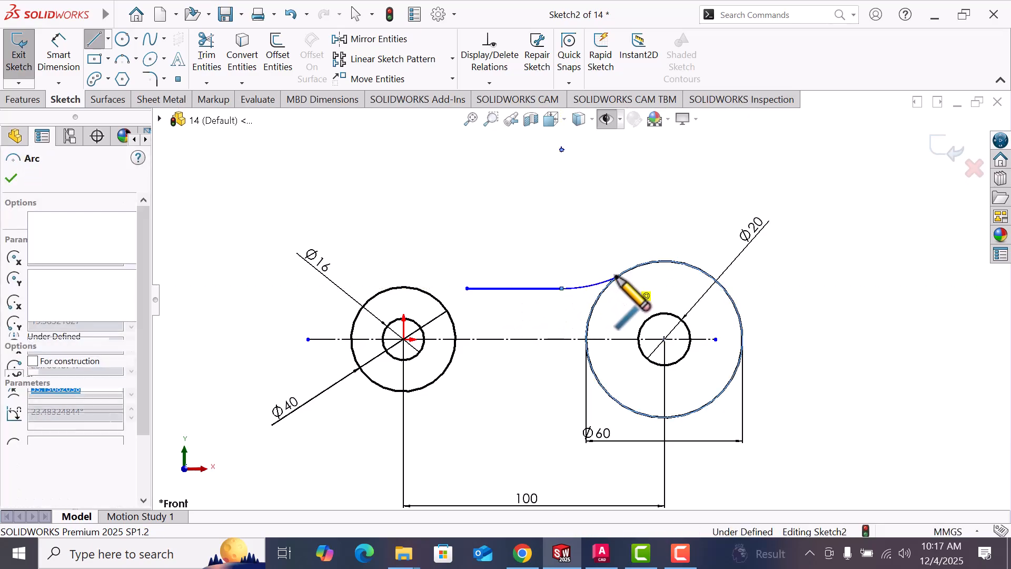
right_click(621, 279)
click(656, 291)
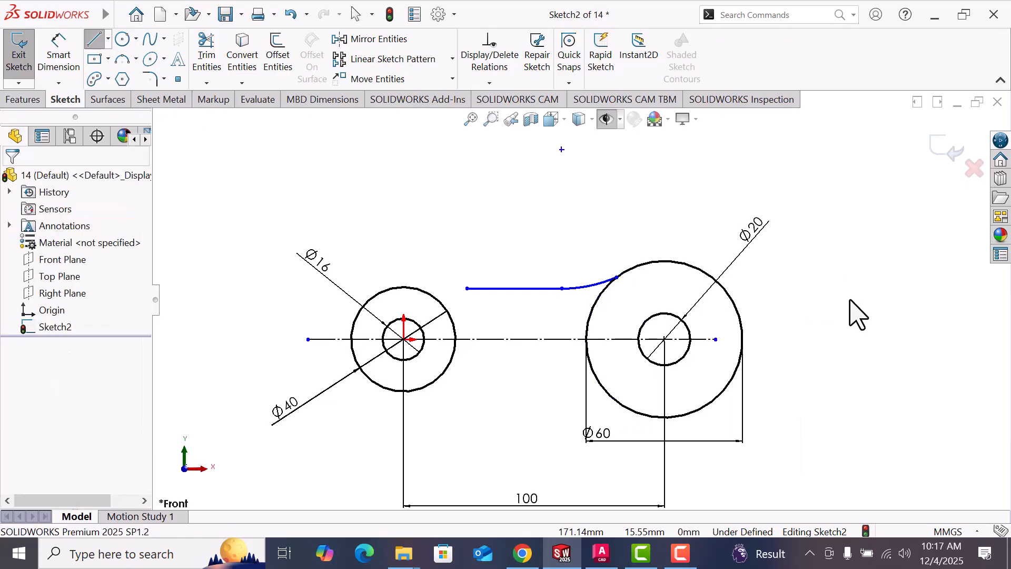
- Sketch a tangent arc of about 25 mm radius from the horizontal line's left end up toward the 40 mm circle
key(l)
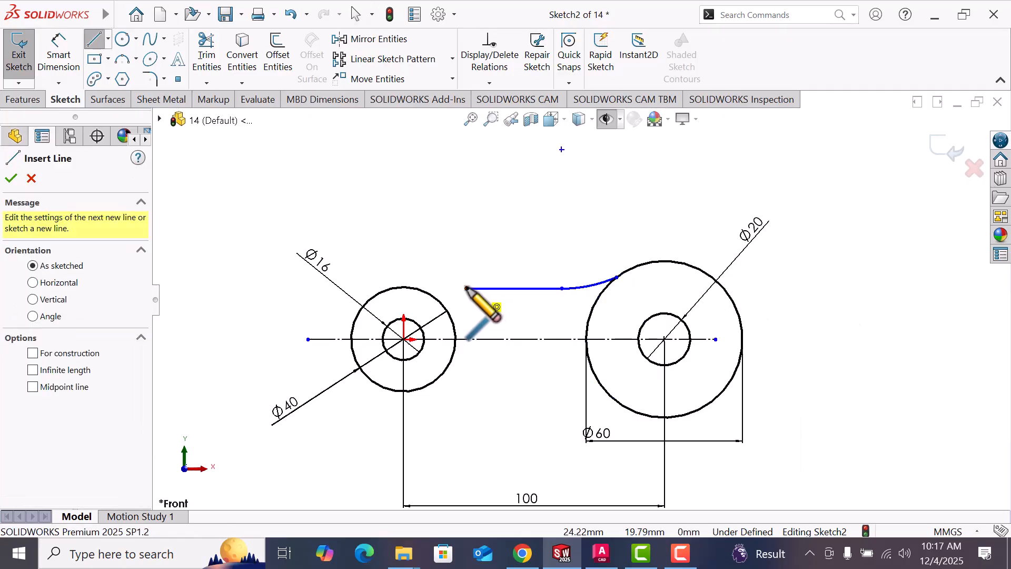
click(466, 288)
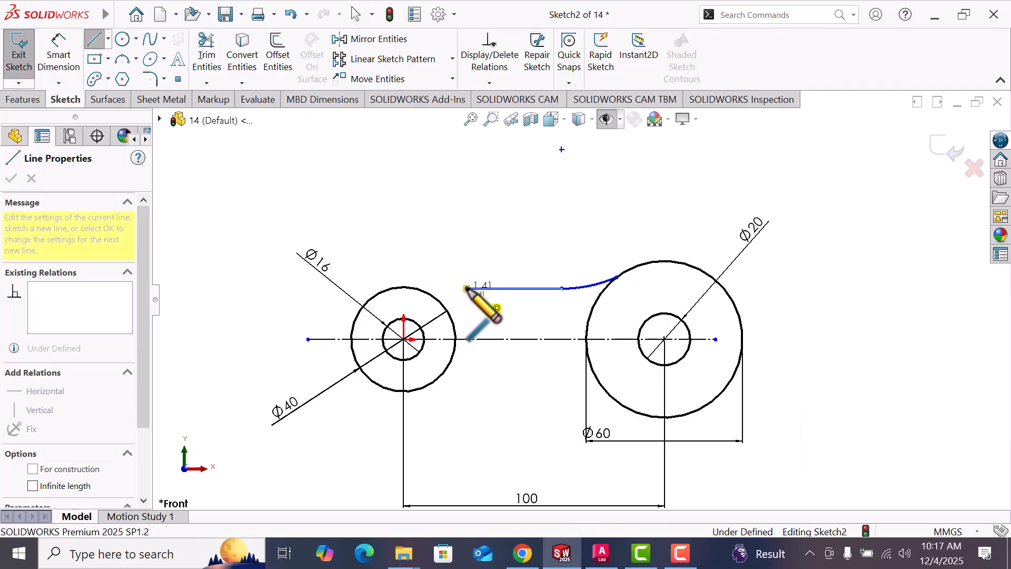
click(422, 272)
right_click(422, 272)
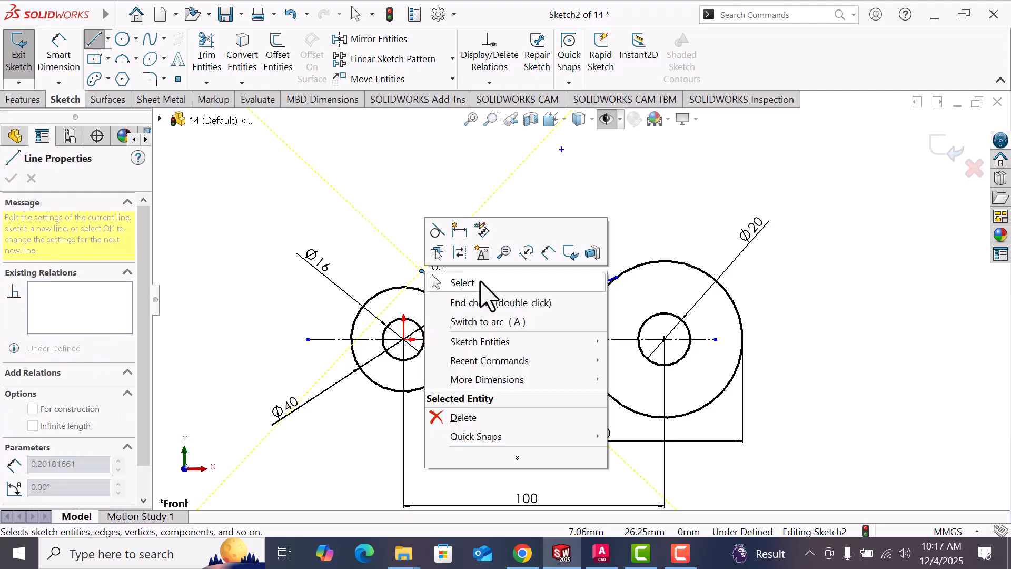
click(462, 282)
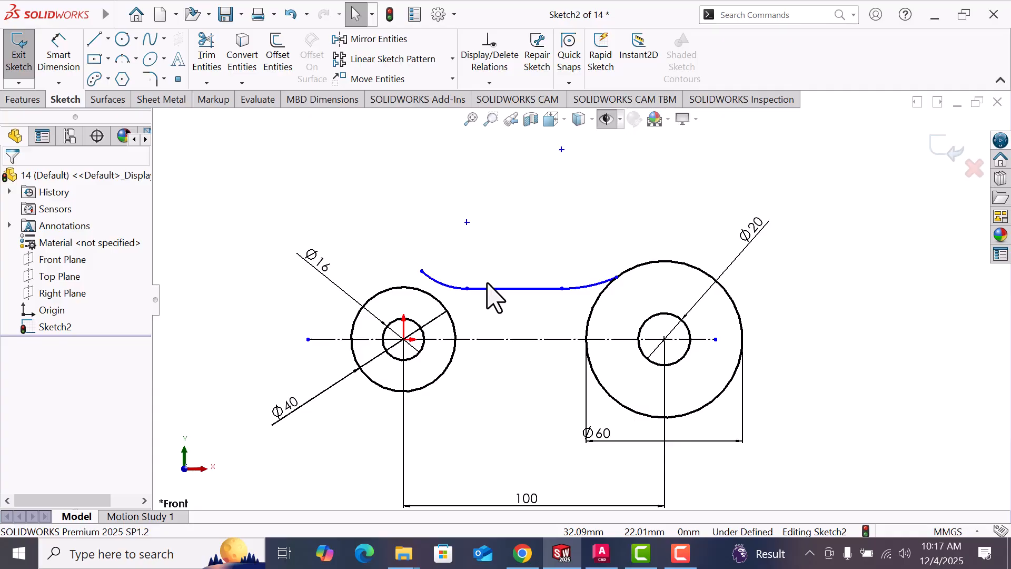
- Dimension the distance between the centerline and the horizontal line above it as 12 mm
click(59, 57)
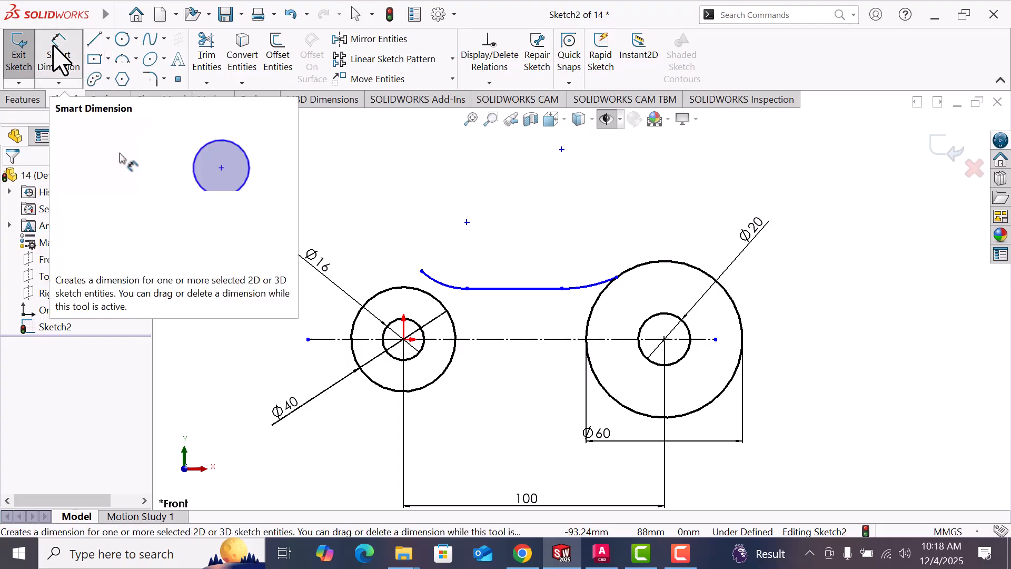
click(519, 339)
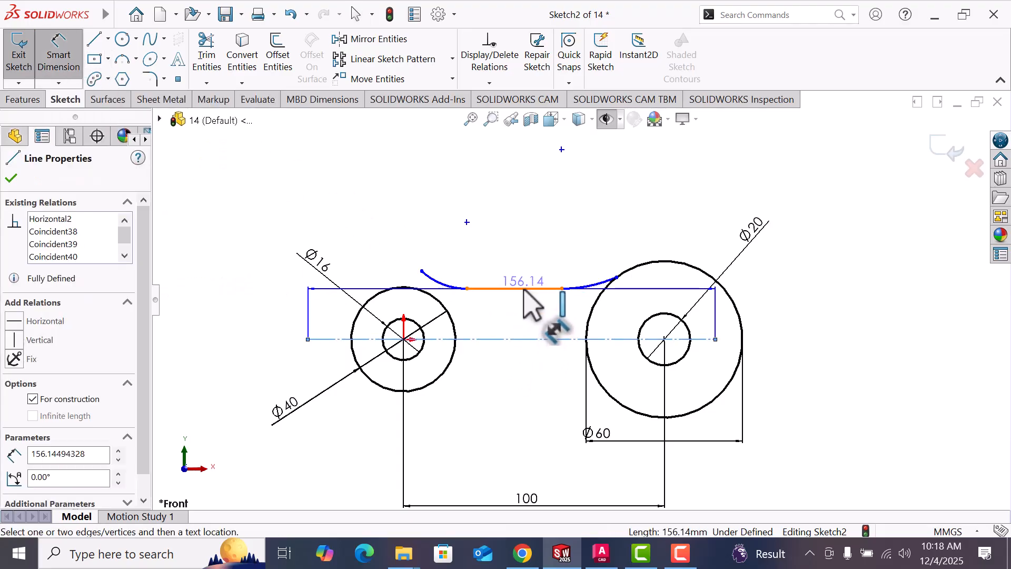
click(523, 291)
click(522, 316)
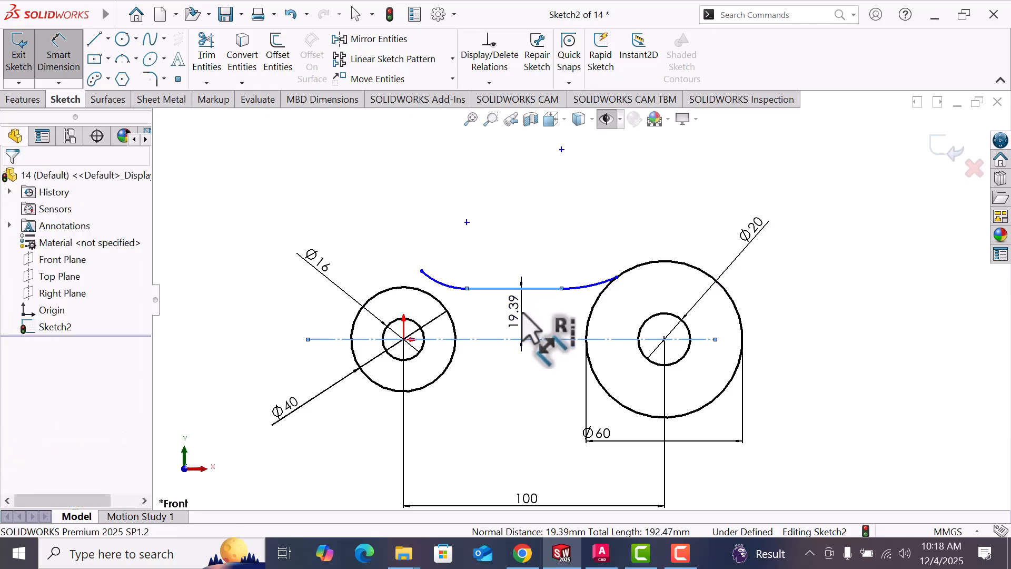
text(12)
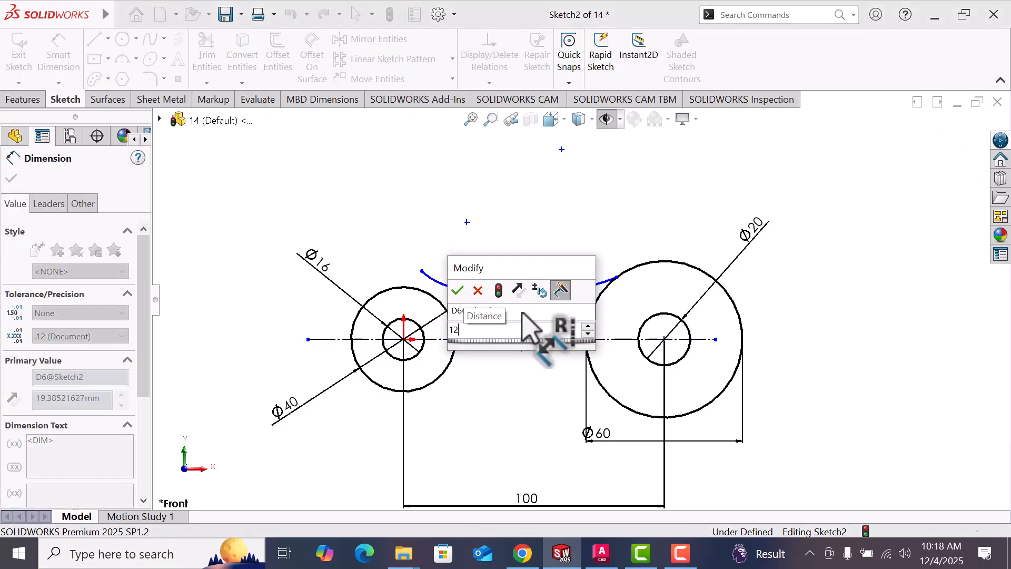
key(Return)
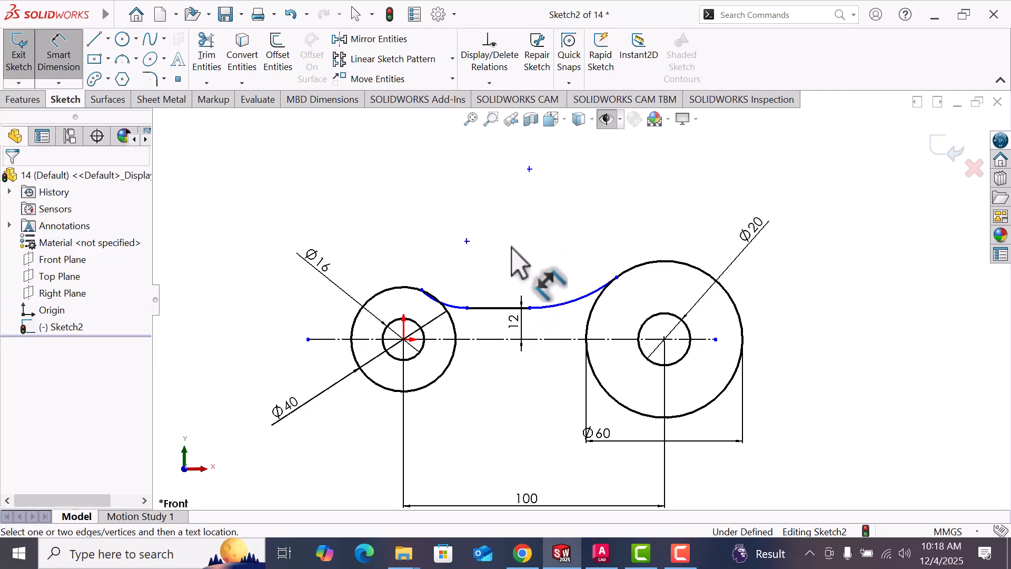
right_click(513, 248)
click(552, 297)
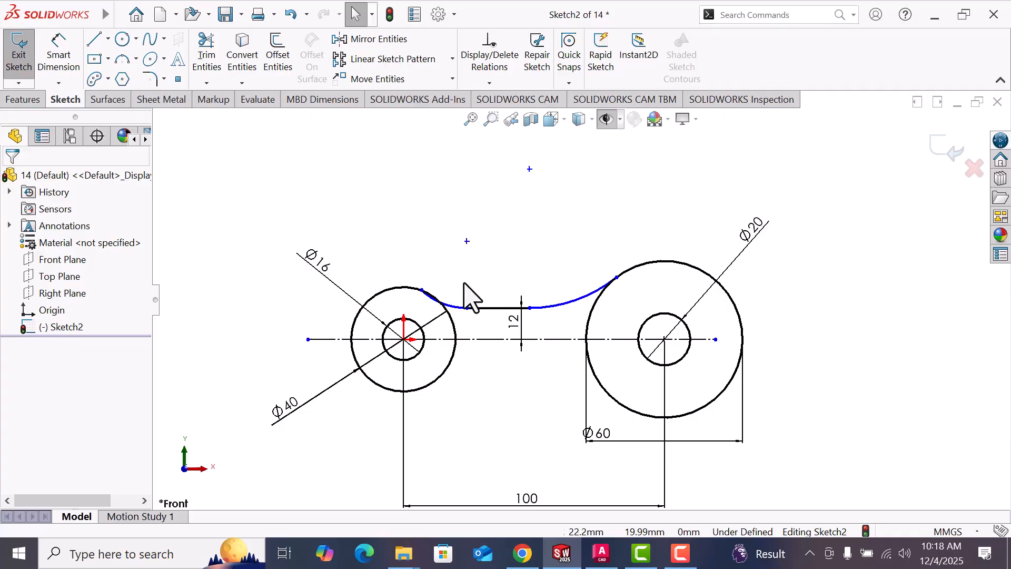
- Make the left arc tangent to the 40 mm circle and its free endpoint coincident with that circle
scroll(459, 323, down, 5)
click(483, 351)
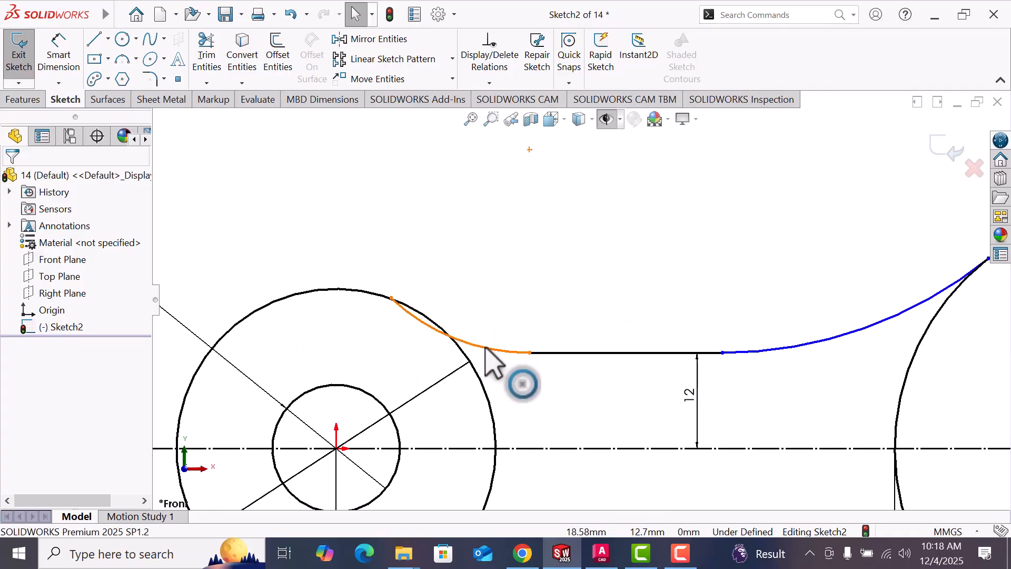
ctrl+click(472, 368)
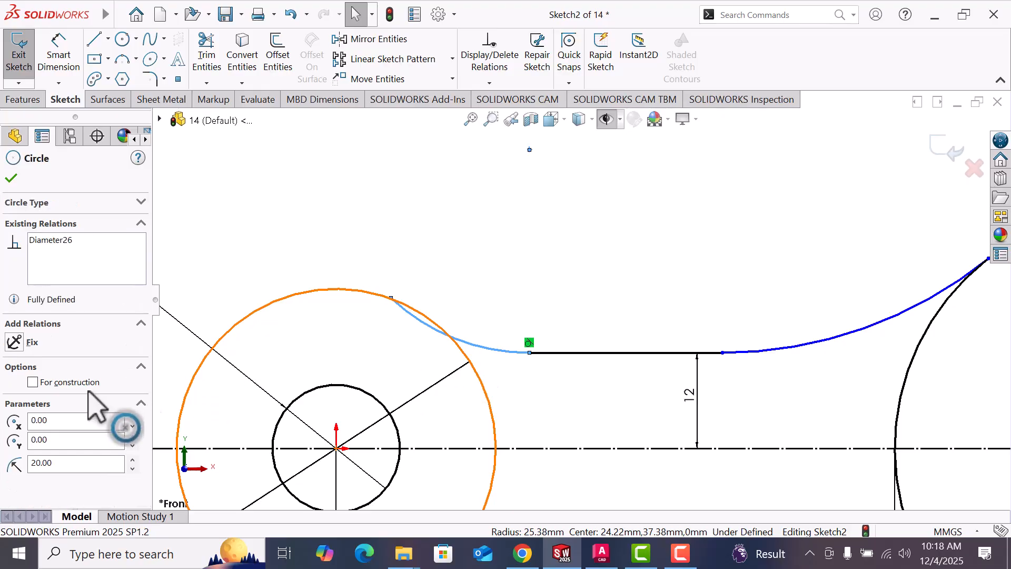
click(421, 275)
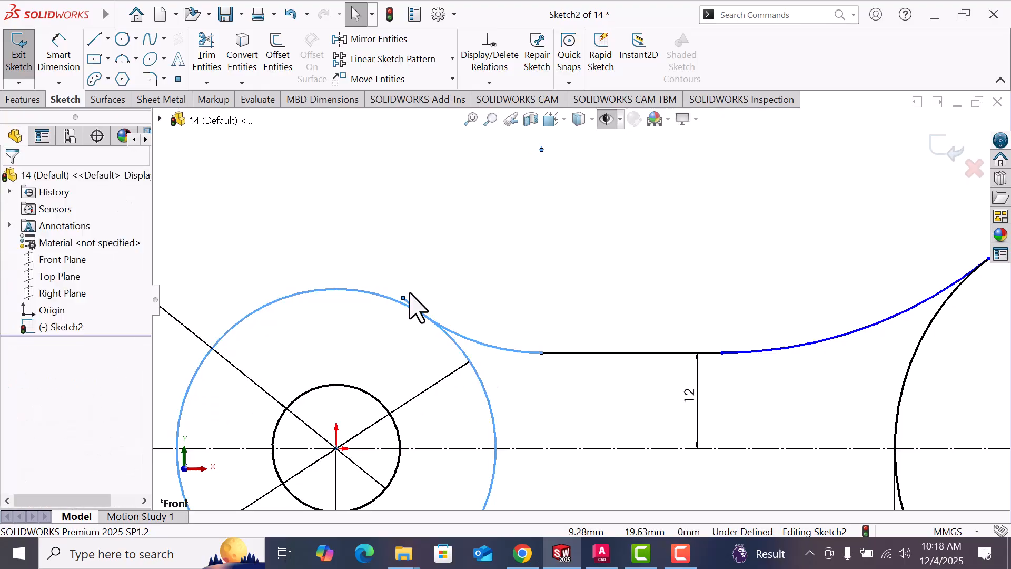
click(404, 298)
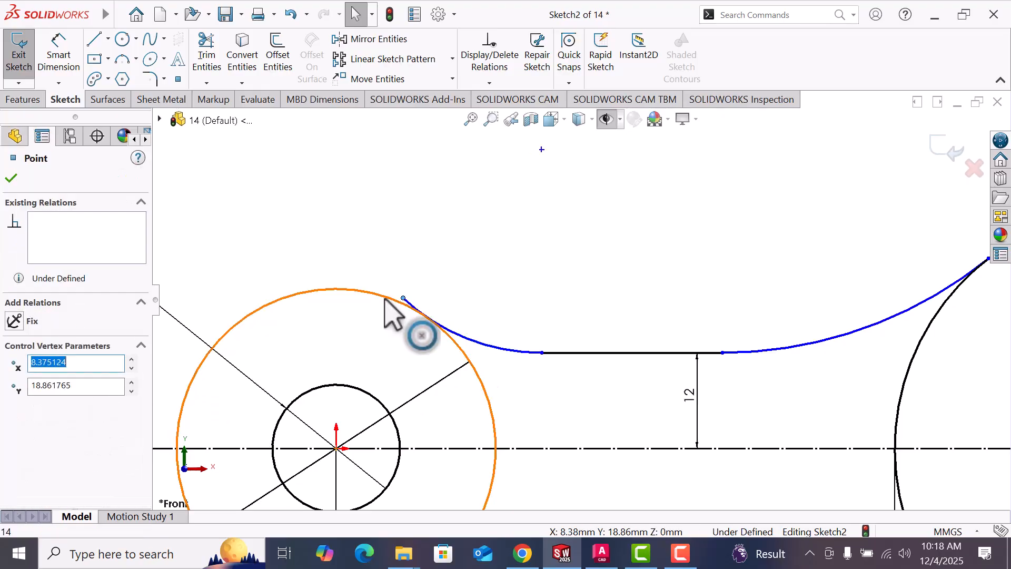
ctrl+click(385, 299)
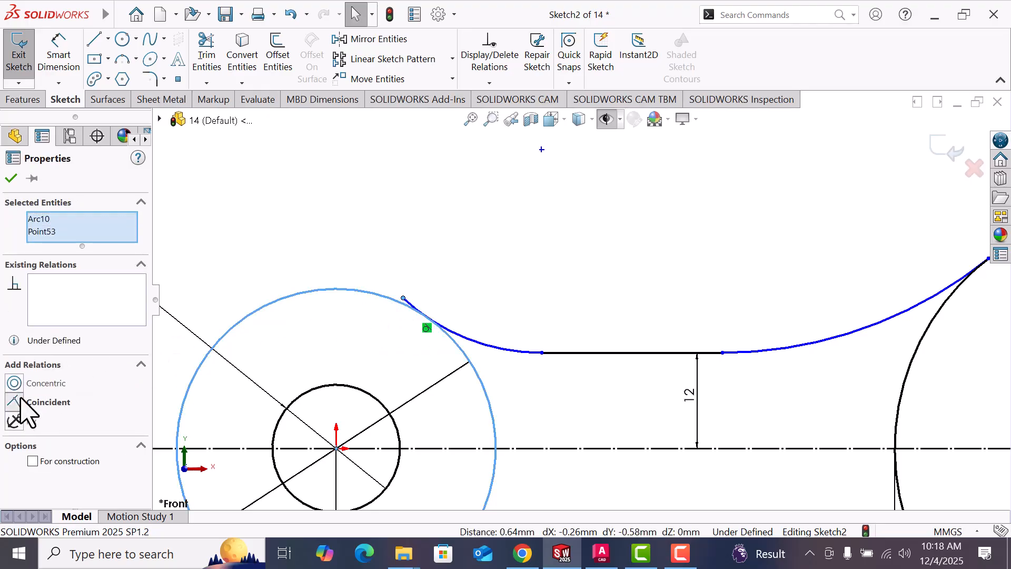
click(503, 284)
scroll(575, 323, up, 4)
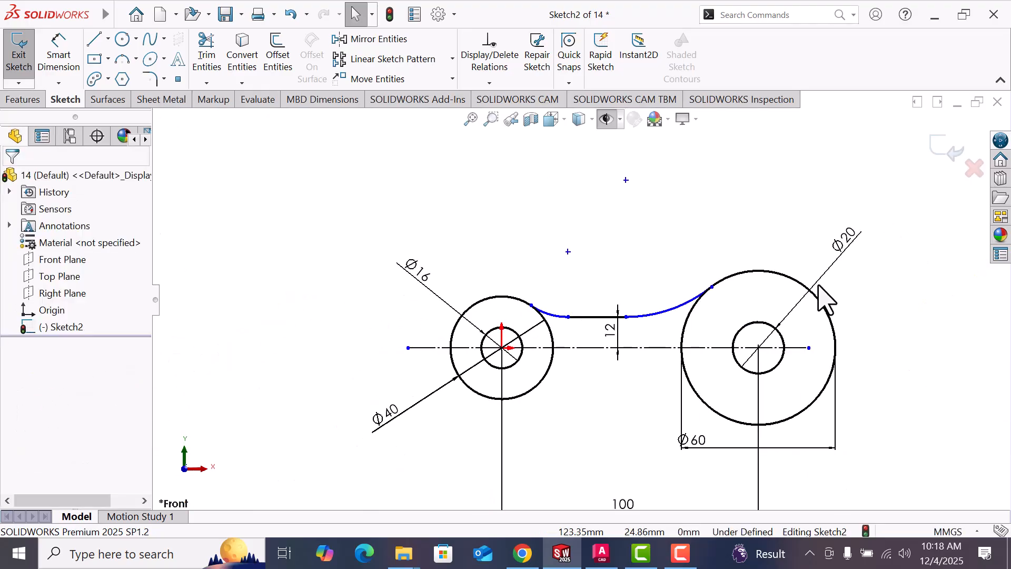
- Add a tangent relation between the right arc and the 60 mm circle
scroll(629, 311, down, 3)
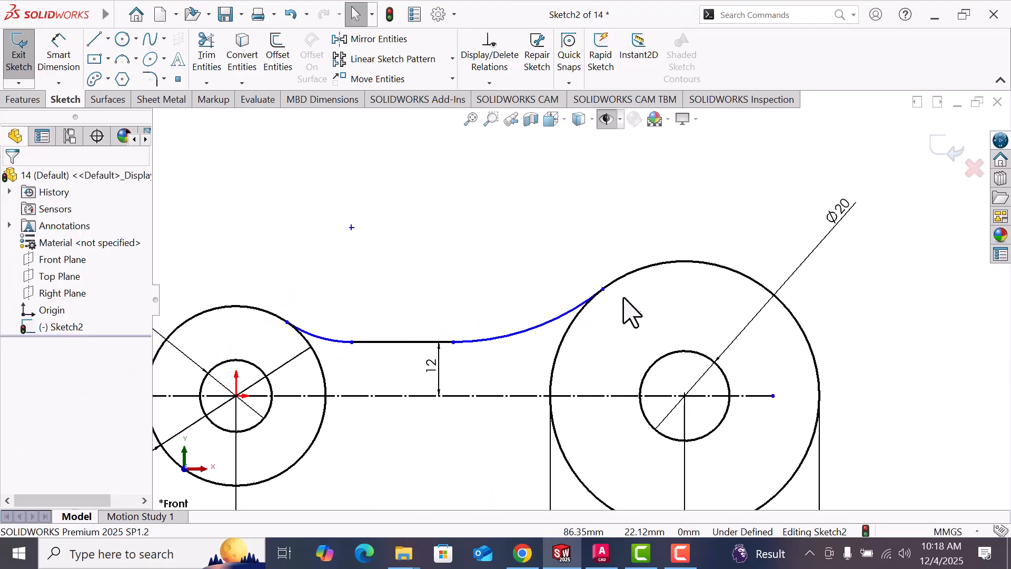
click(575, 311)
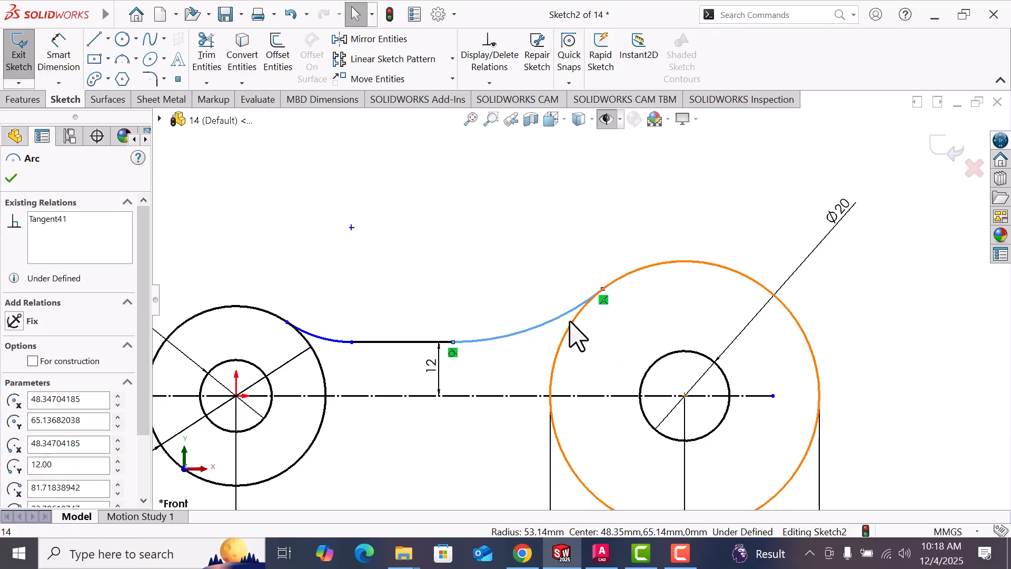
ctrl+click(578, 334)
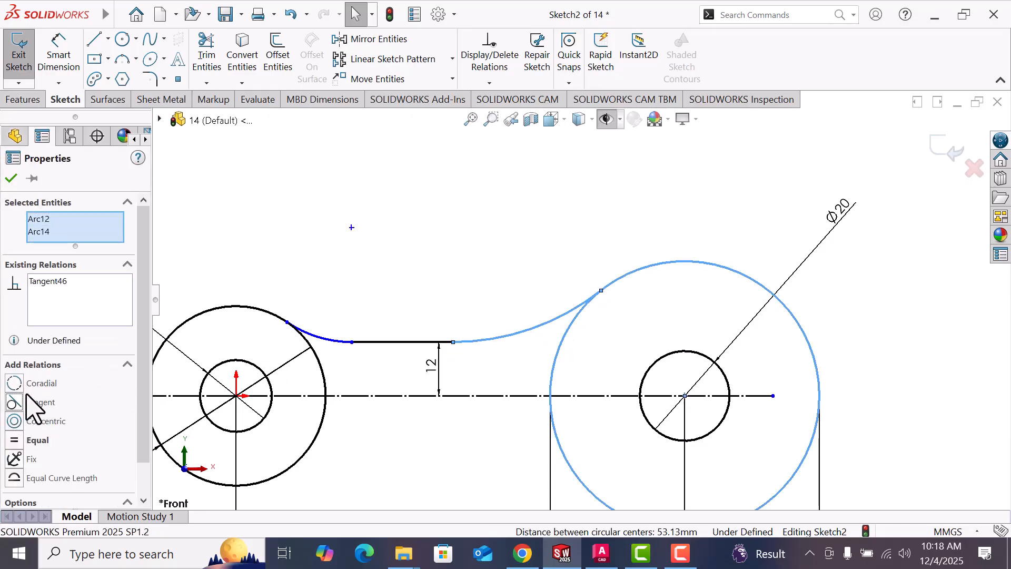
click(462, 276)
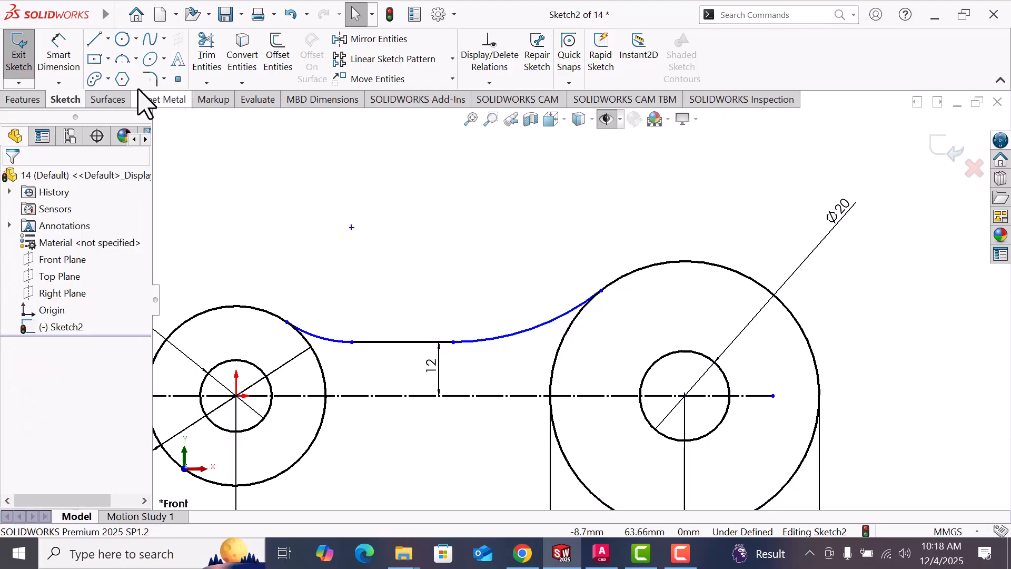
- Dimension the left connecting arc with a radius of 20 mm
click(66, 60)
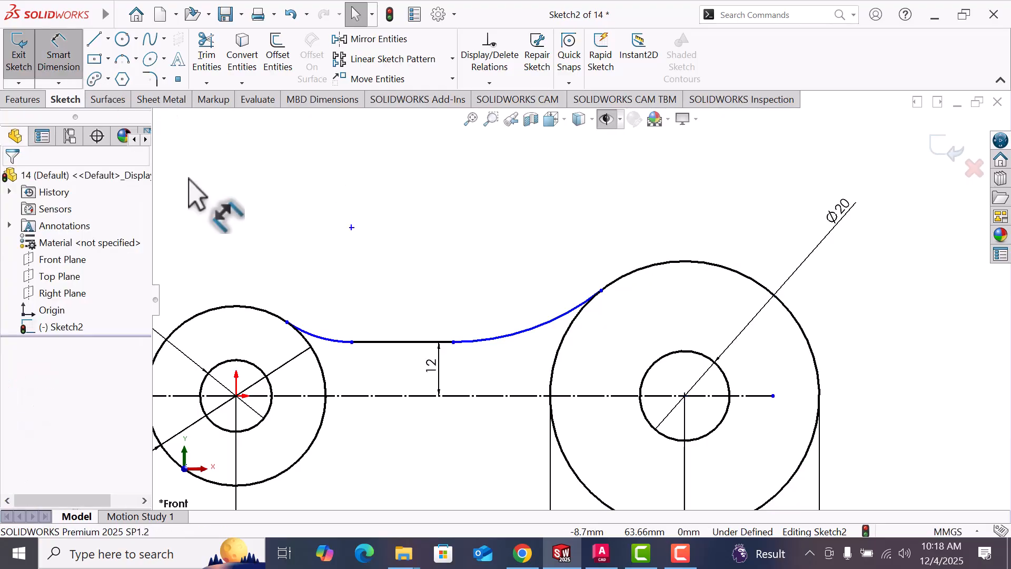
click(339, 339)
click(334, 296)
text(20)
key(Return)
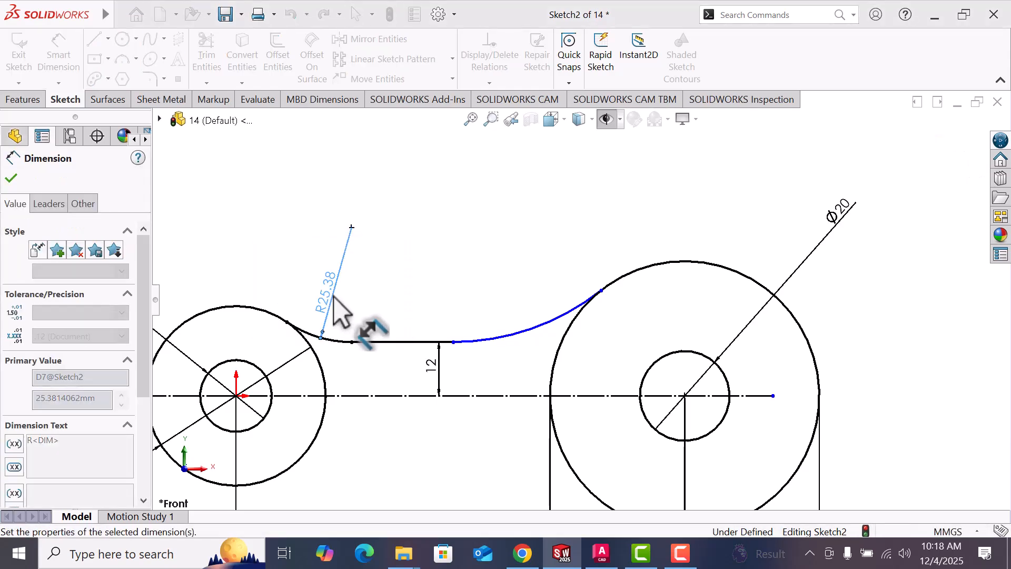
- Dimension the right connecting arc with a radius of 20 mm
click(551, 292)
click(552, 278)
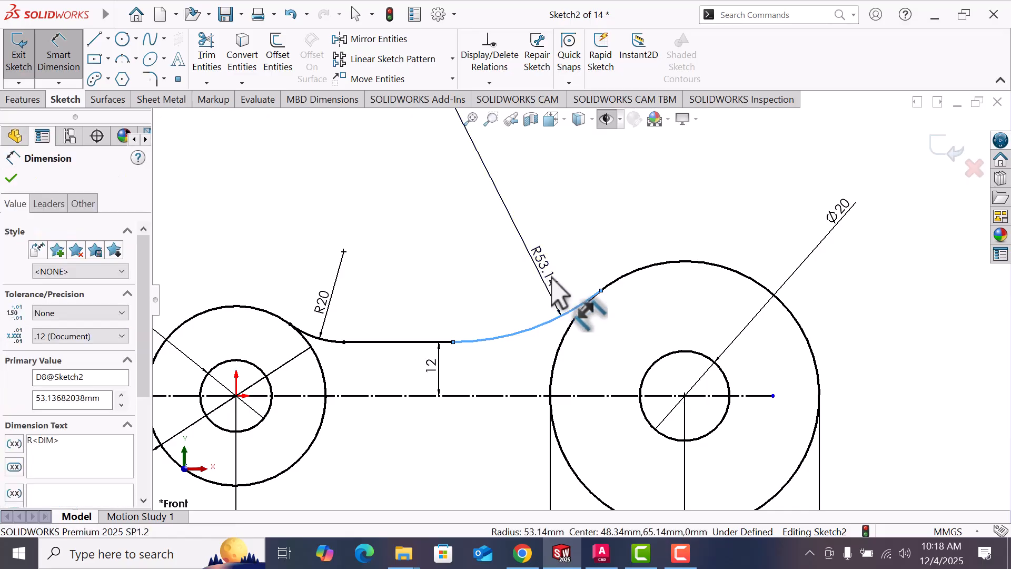
text(20)
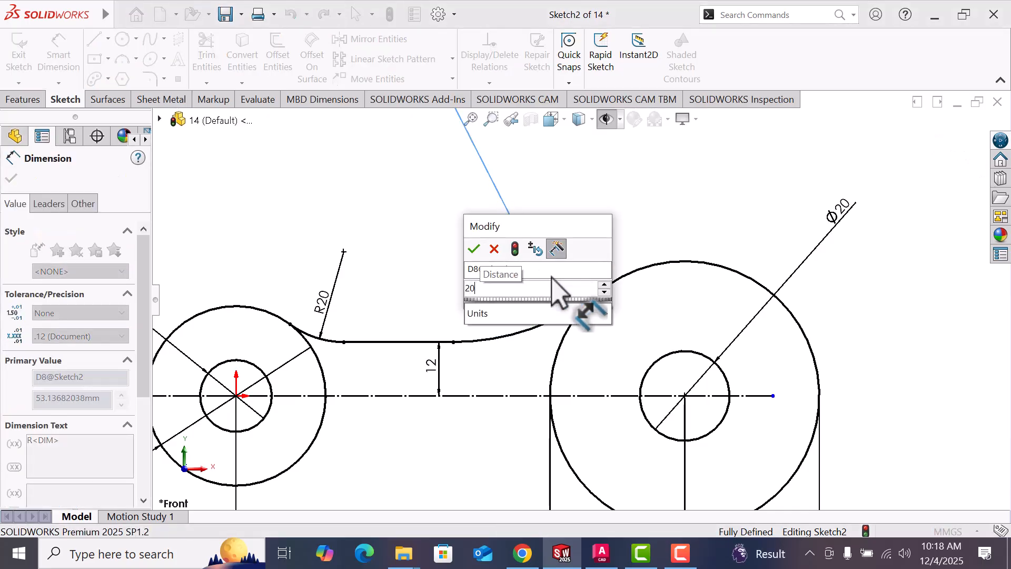
key(Return)
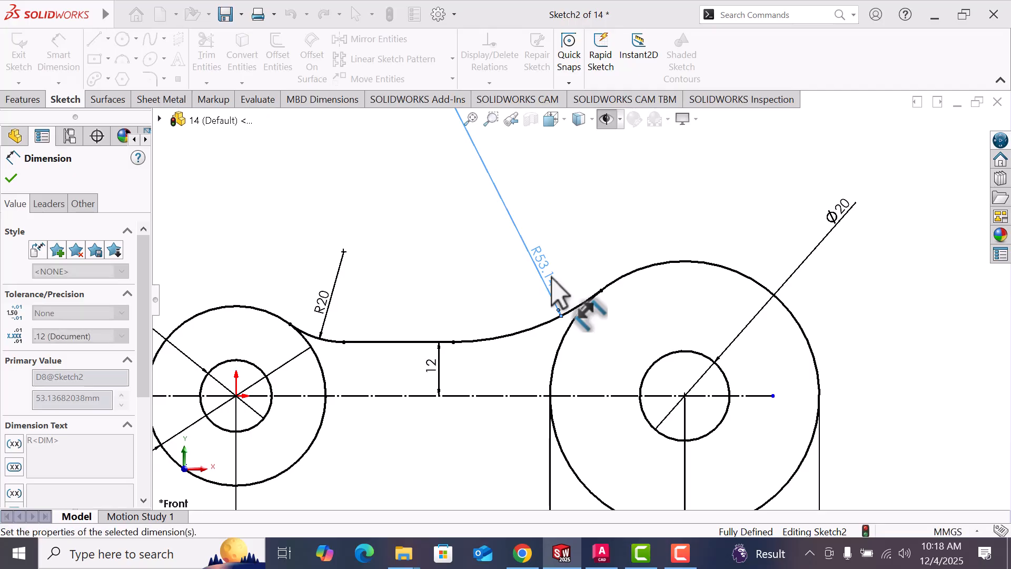
click(651, 240)
scroll(652, 240, up, 3)
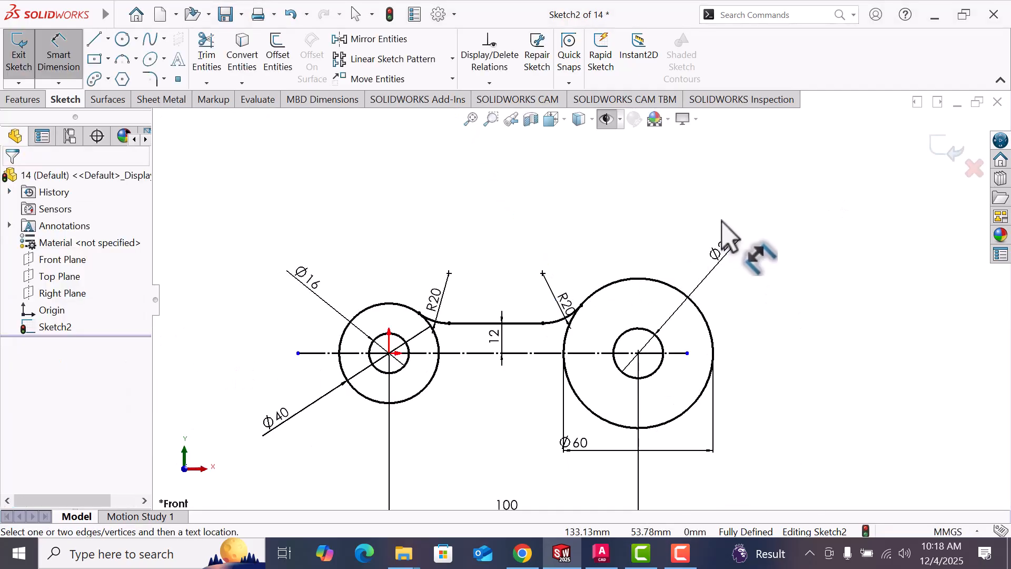
right_click(723, 224)
click(761, 269)
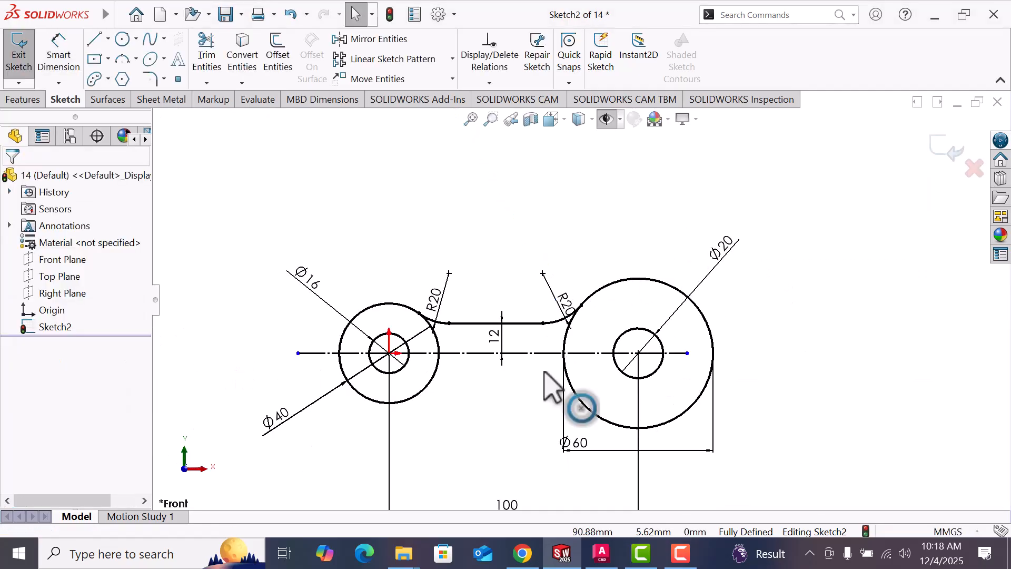
- Mirror the 12 mm offset line and both R20 arcs about the horizontal centerline, keeping the originals
scroll(532, 387, down, 2)
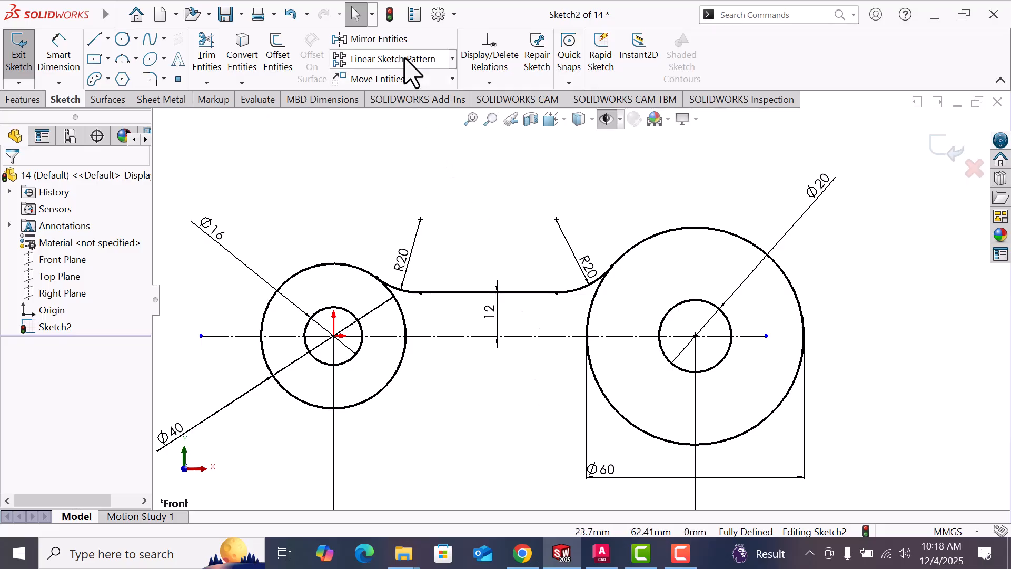
click(400, 39)
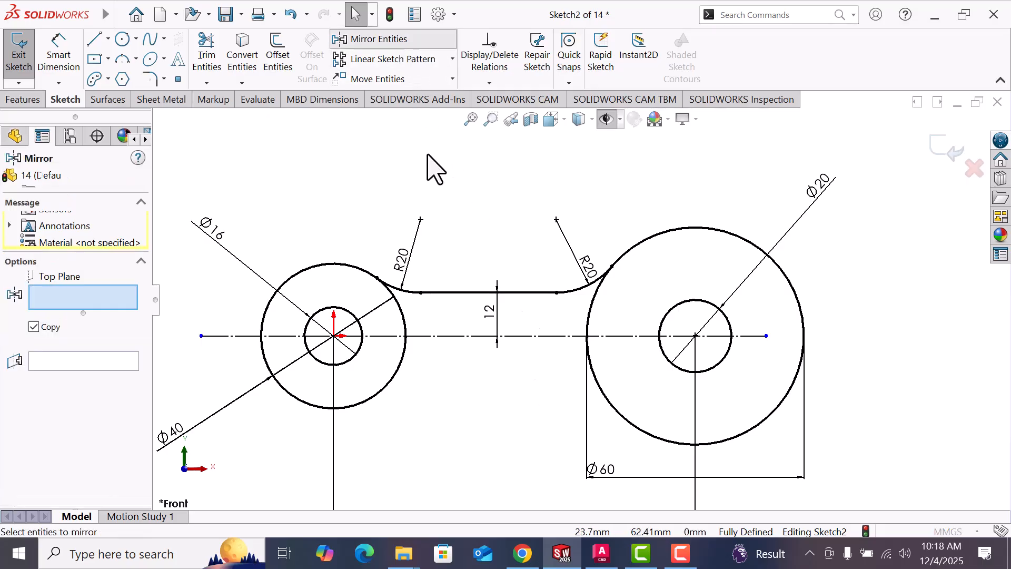
click(452, 293)
click(406, 290)
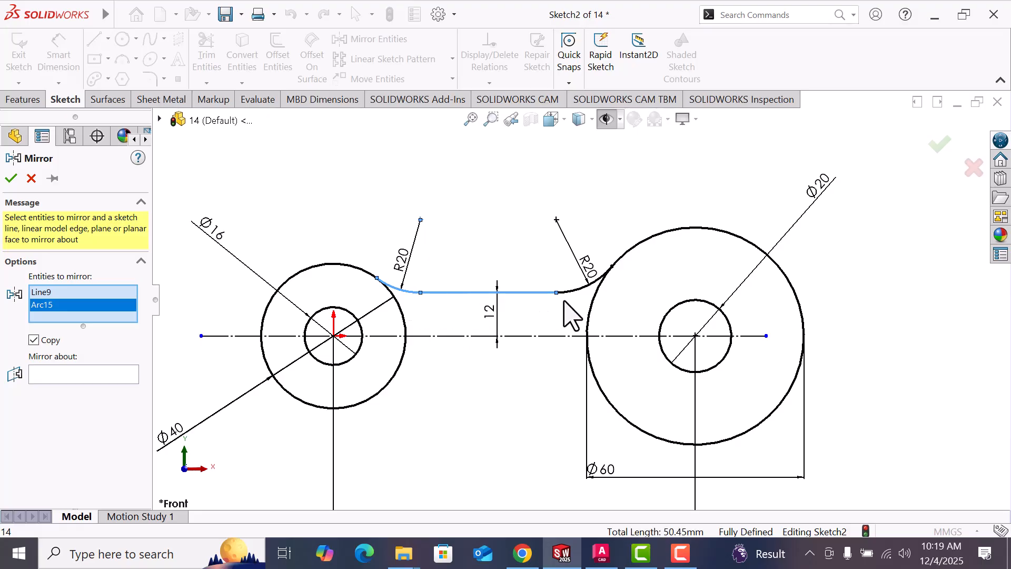
click(580, 287)
click(91, 389)
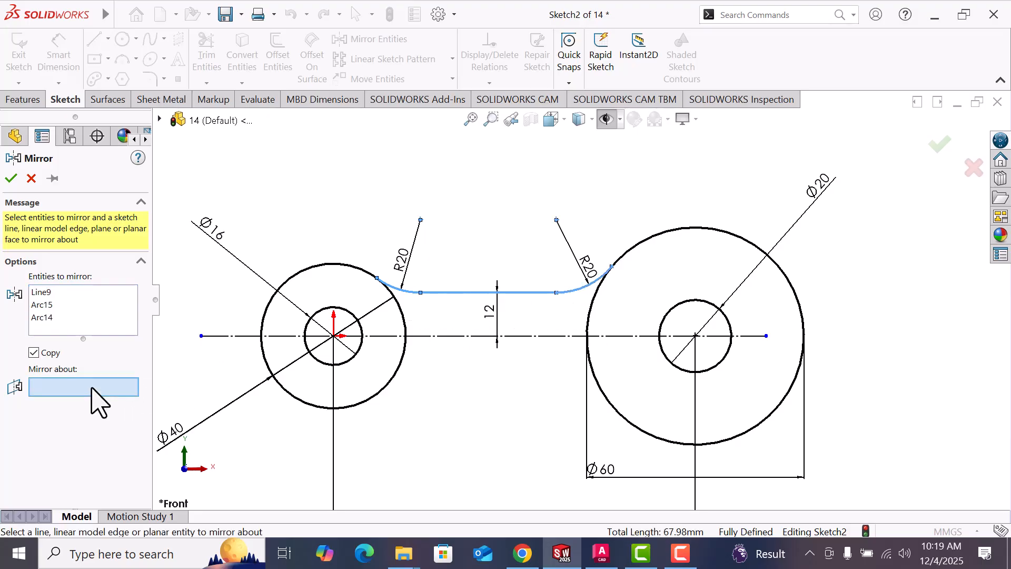
click(234, 337)
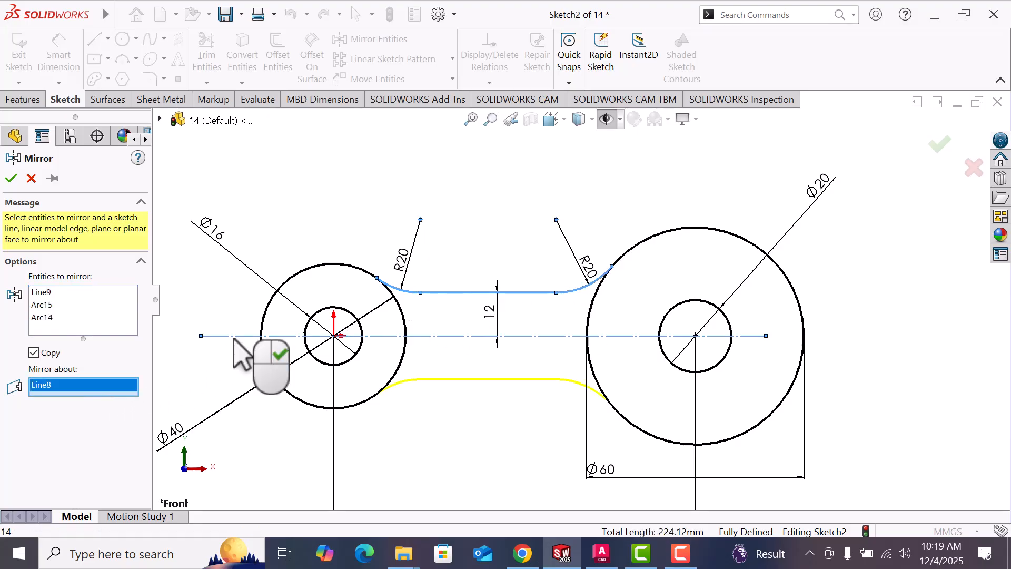
click(16, 181)
scroll(684, 351, up, 2)
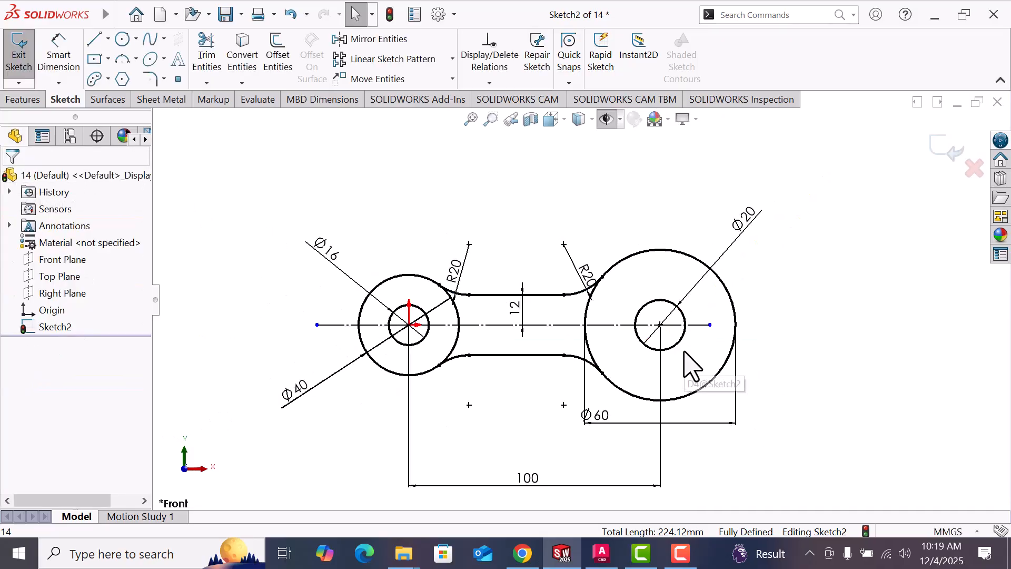
- Sketch a three-point arc of about 86 mm radius from the 20 mm circle's left quadrant up to just outside the 60 mm circle
scroll(684, 352, down, 2)
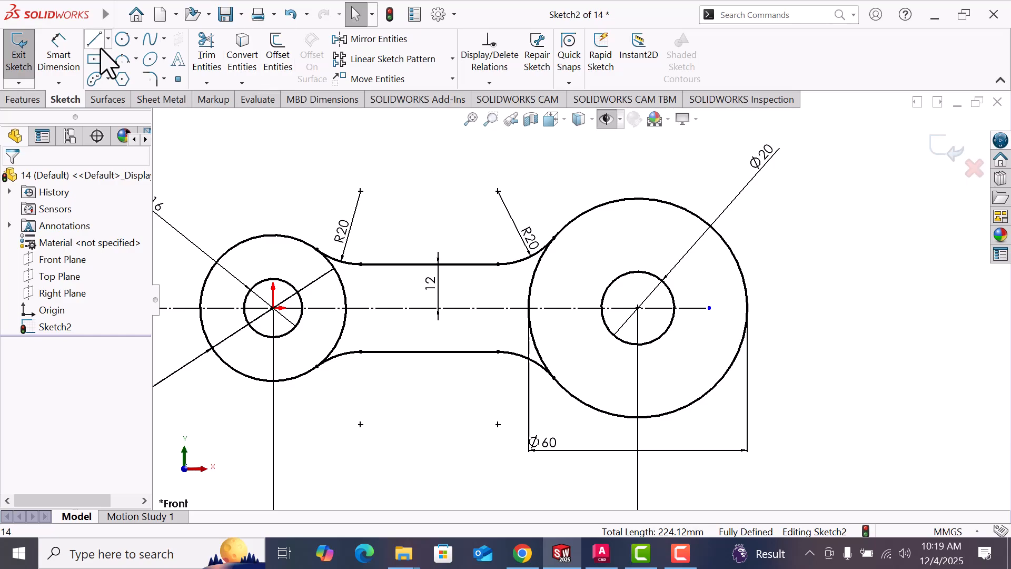
click(123, 58)
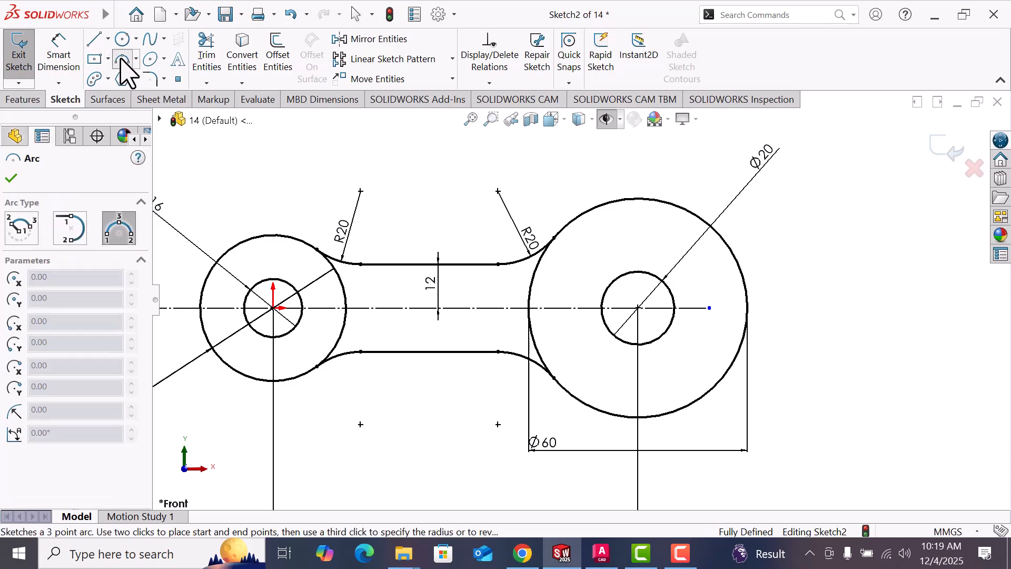
scroll(524, 221, down, 2)
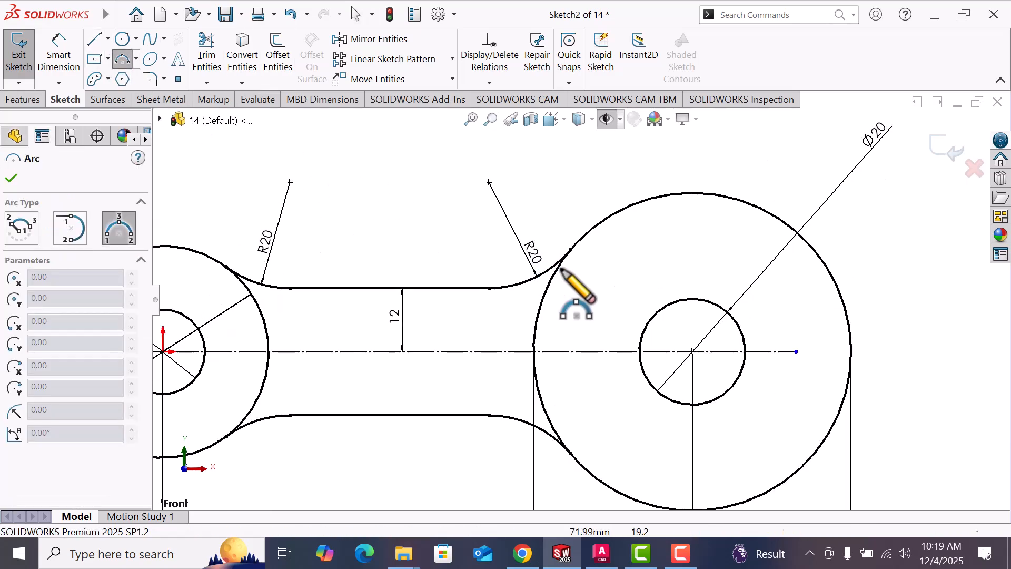
click(640, 351)
click(625, 200)
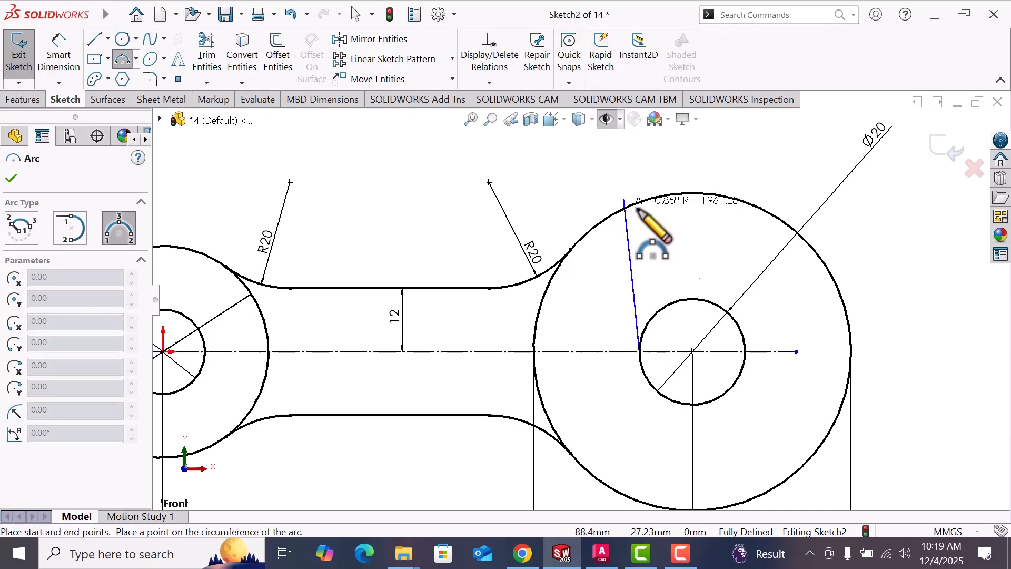
click(635, 247)
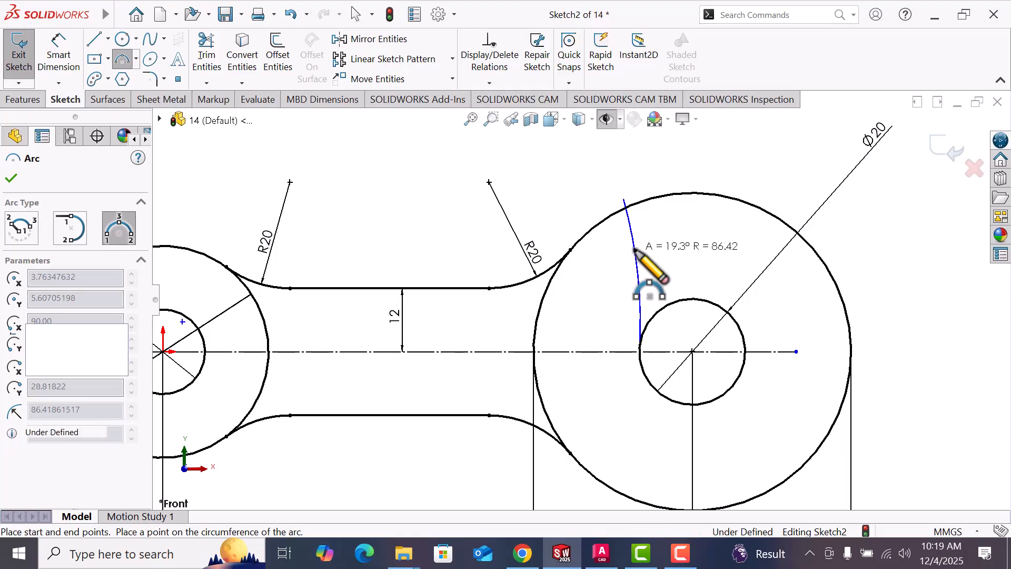
right_click(635, 247)
click(664, 261)
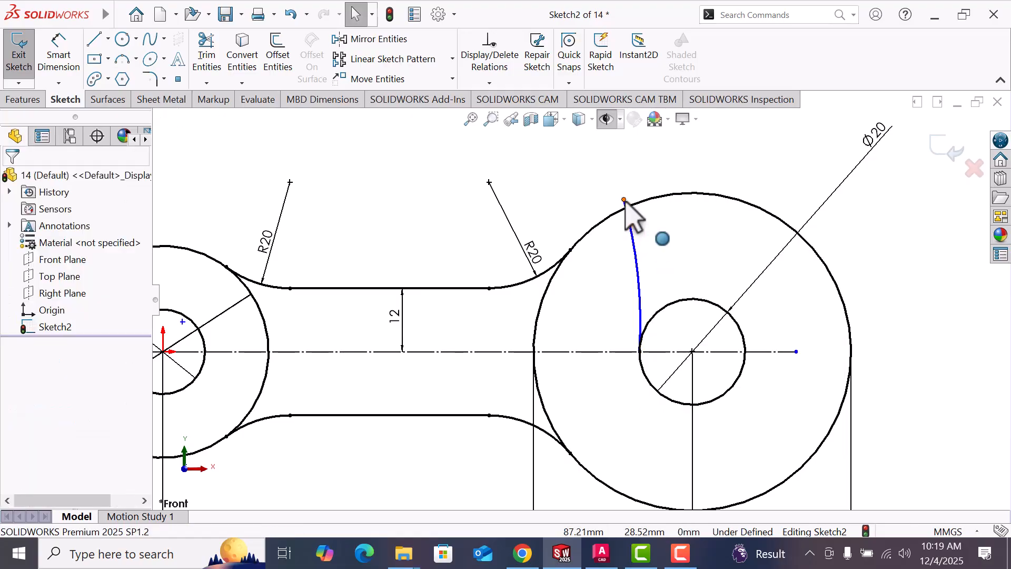
- Attach the new arc's upper end to the 60 mm circle and bend the arc to a radius of about 28 mm
mouse_move(625, 203)
mouse_down()
mouse_move(620, 230)
mouse_move(616, 212)
mouse_up()
click(655, 269)
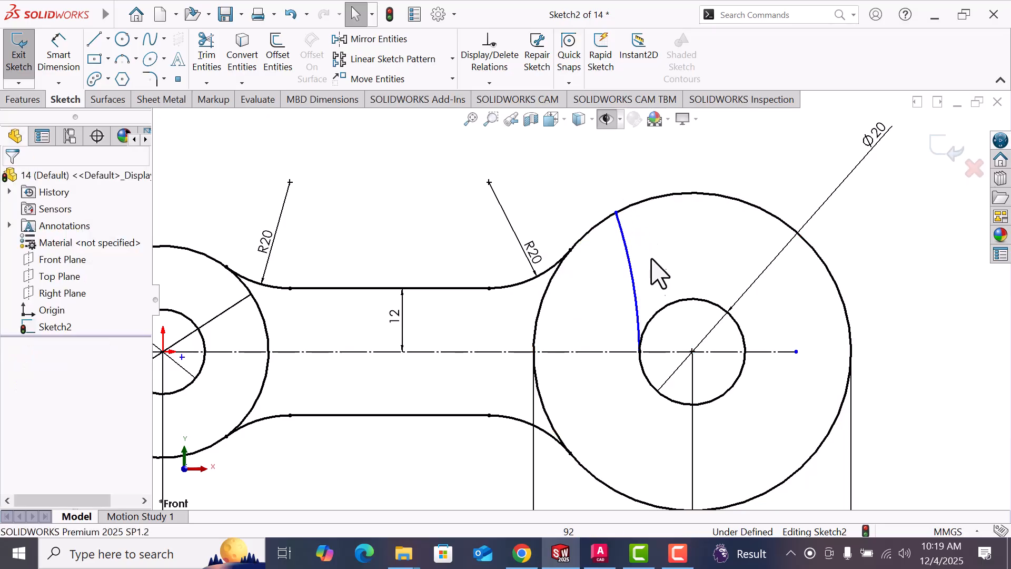
click(636, 280)
drag(640, 274, 643, 268)
click(674, 287)
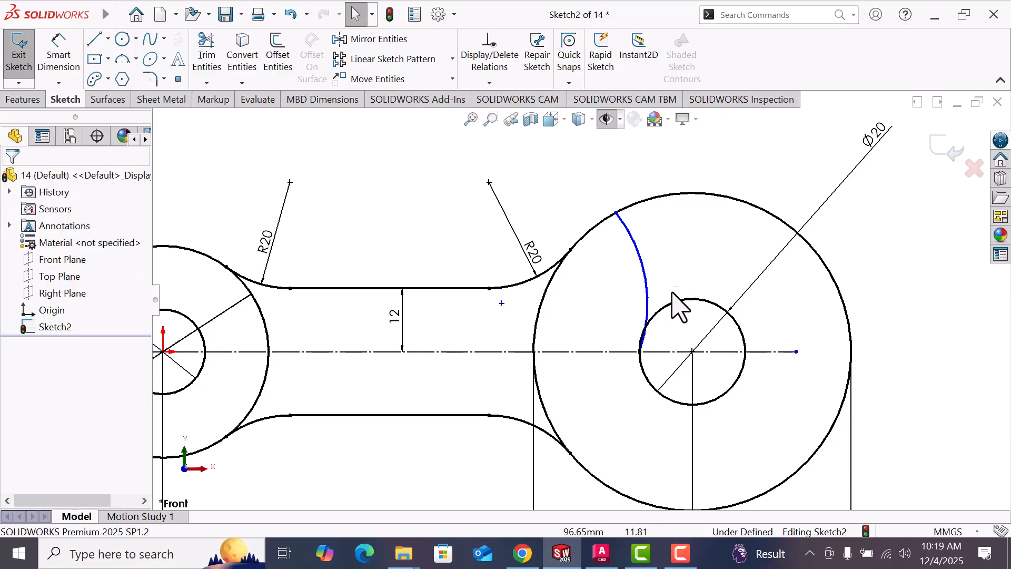
- Make the new inner arc tangent to the 20 mm circle
click(647, 292)
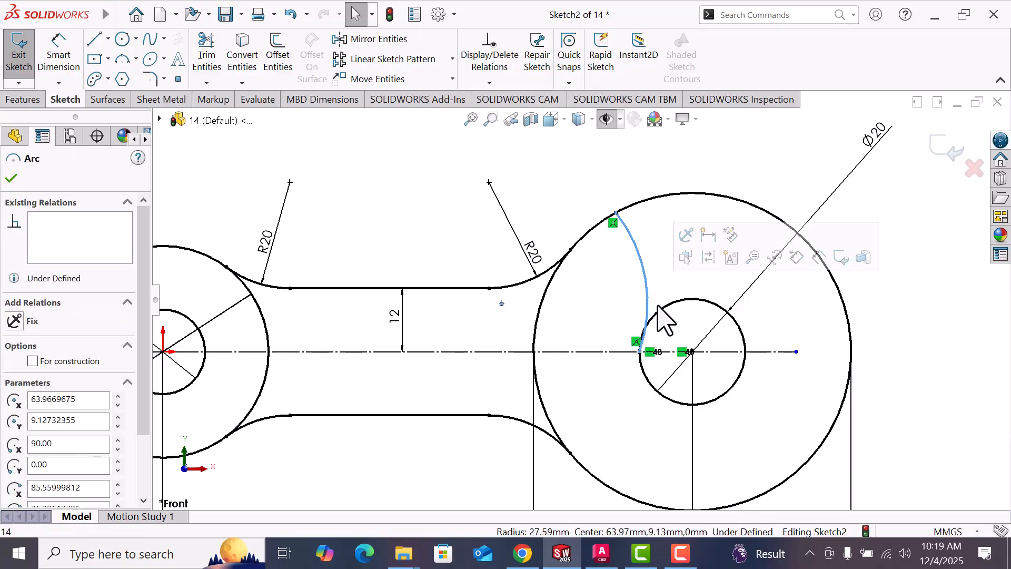
ctrl+click(659, 310)
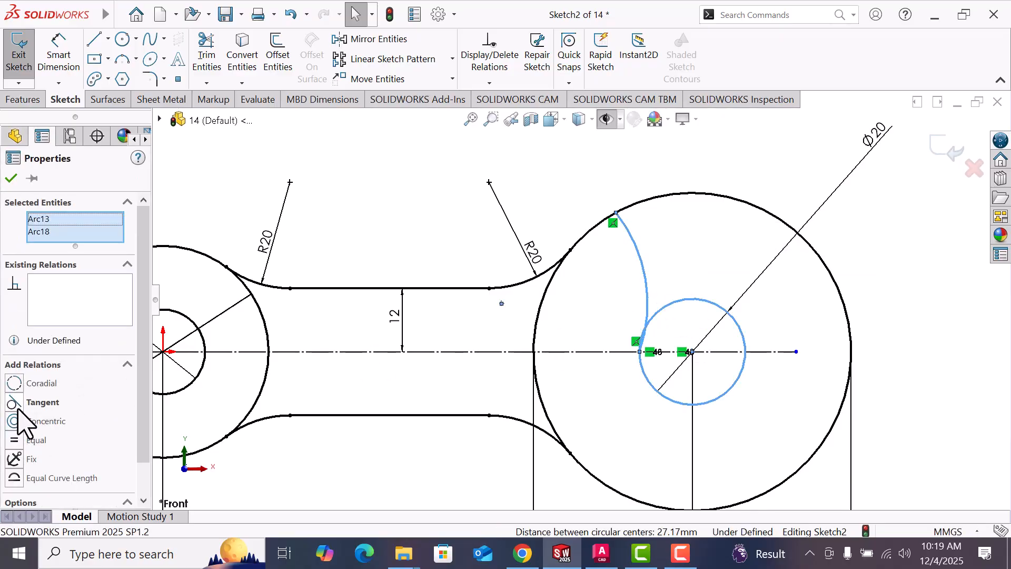
click(16, 402)
click(604, 190)
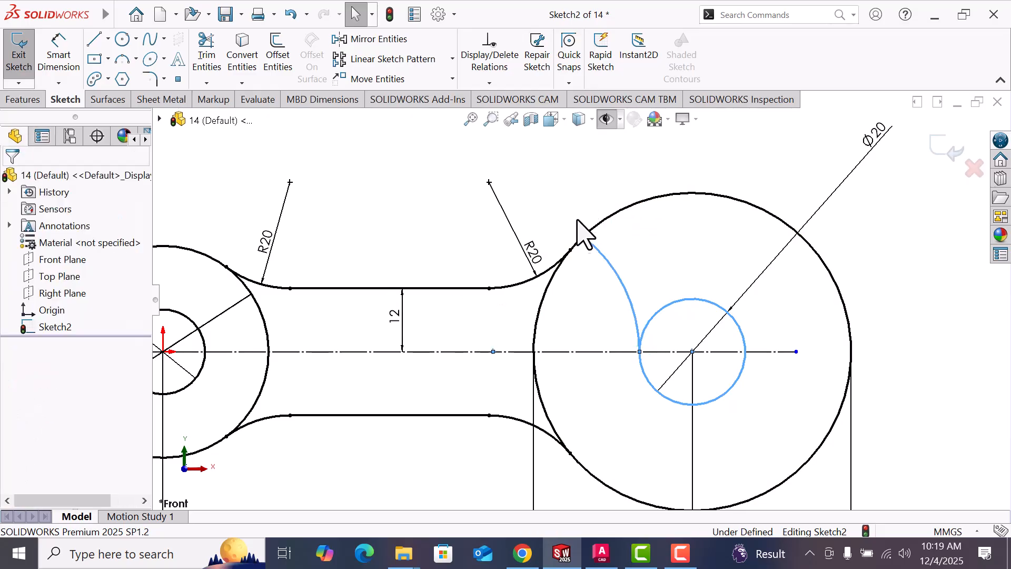
- Dimension the inner arc with a radius of 110 mm
click(76, 66)
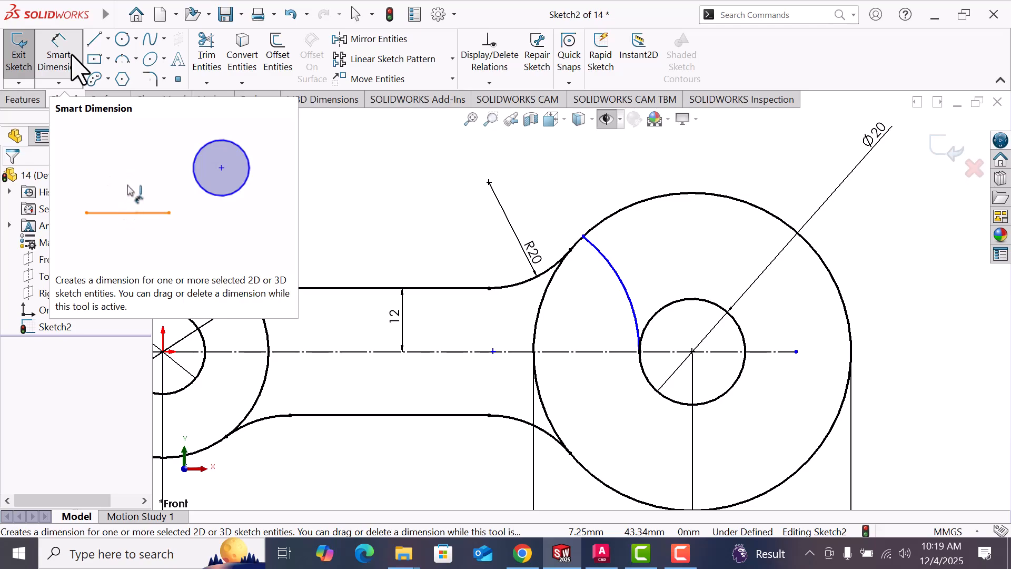
click(73, 56)
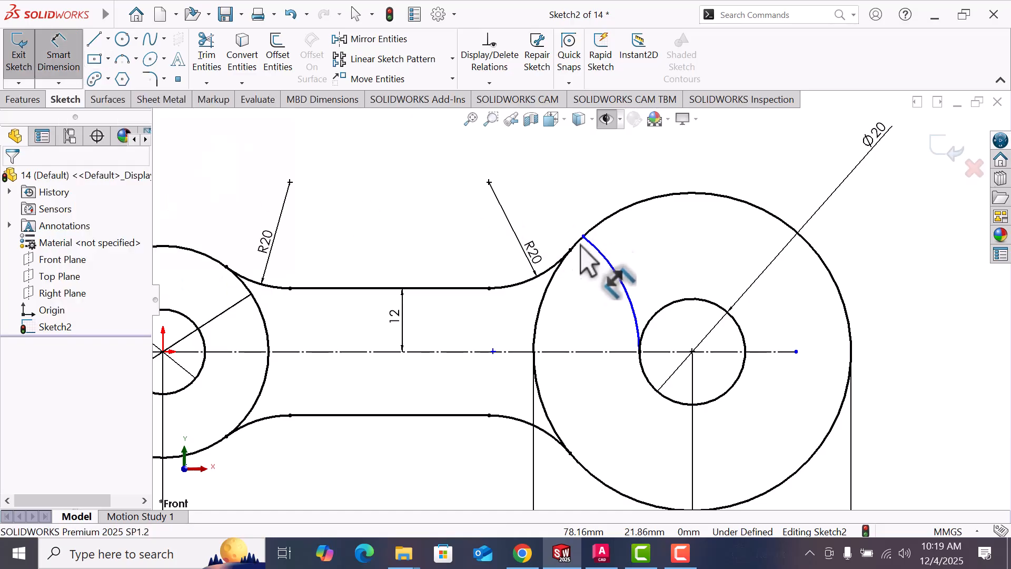
click(621, 274)
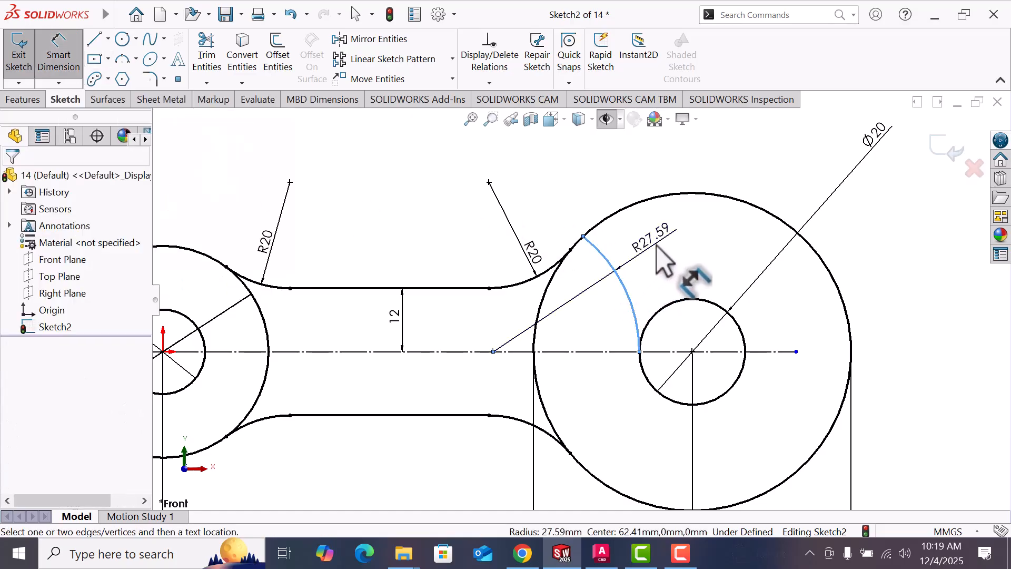
click(664, 249)
text(110)
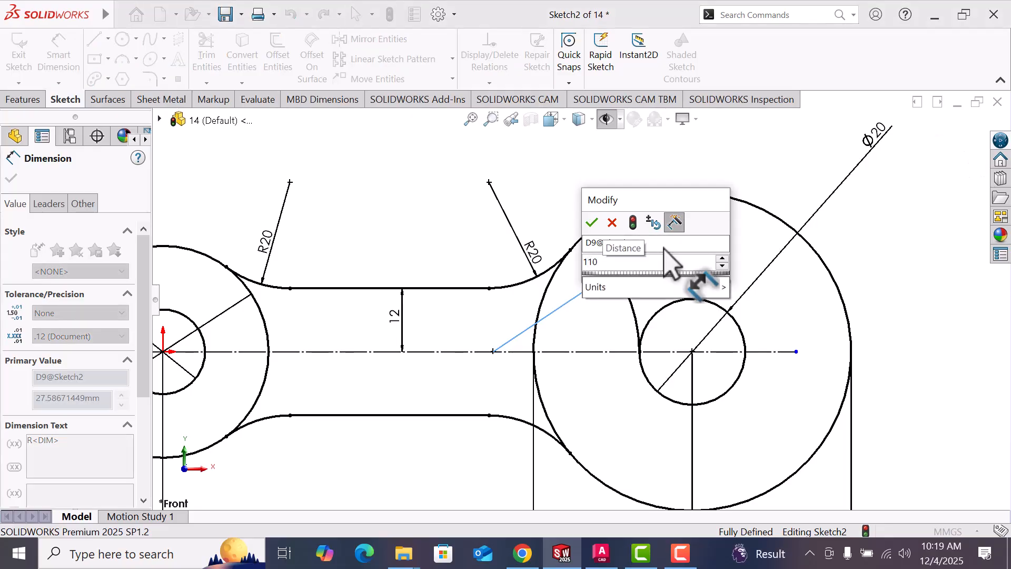
key(Return)
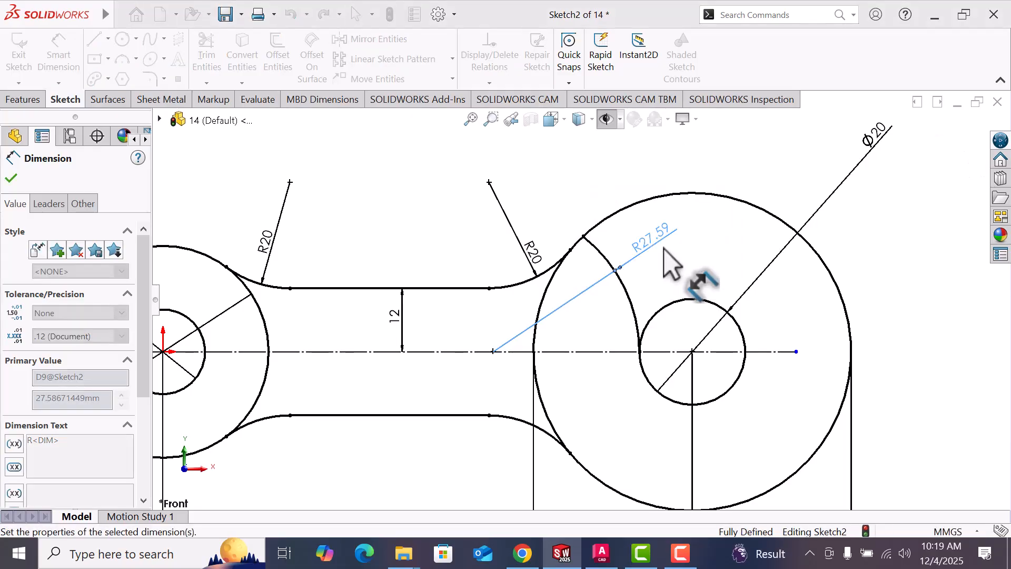
key(f)
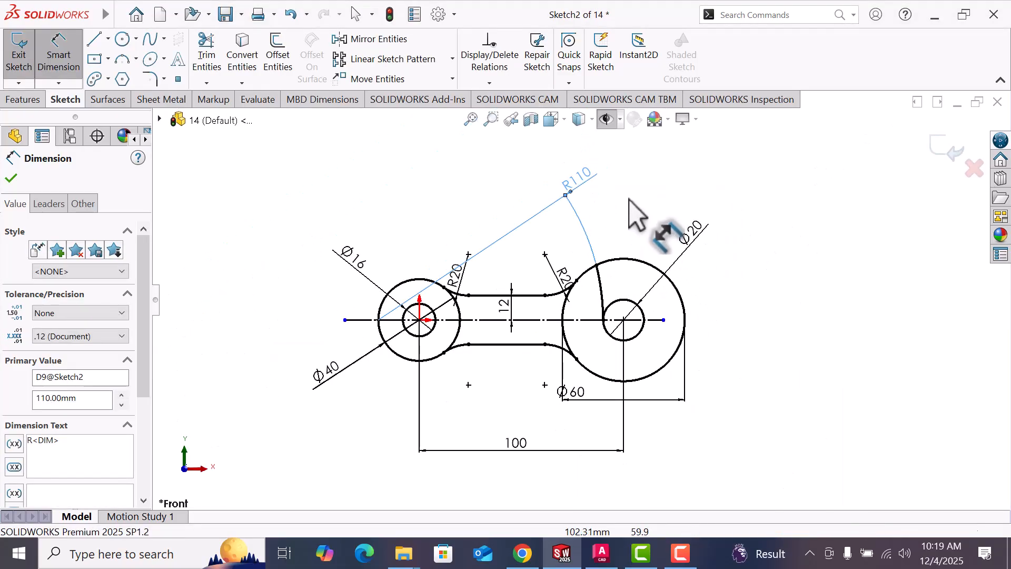
click(630, 199)
right_click(630, 198)
click(665, 247)
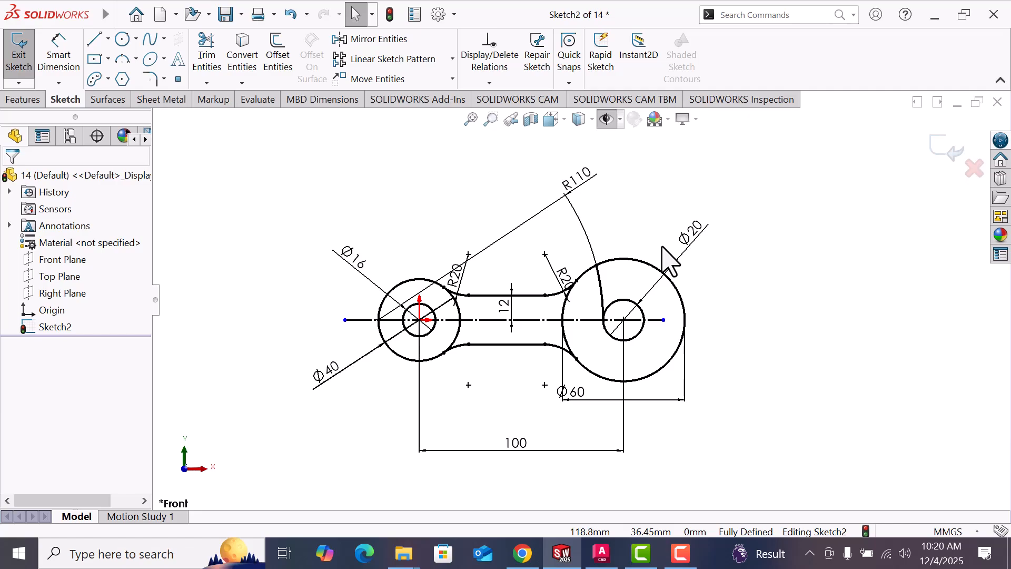
click(120, 55)
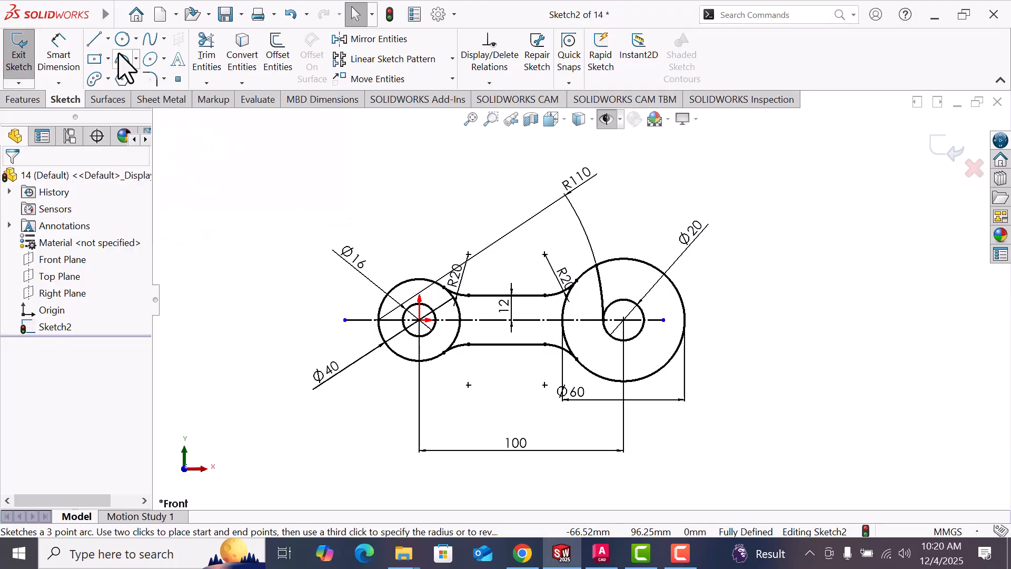
scroll(705, 356, down, 3)
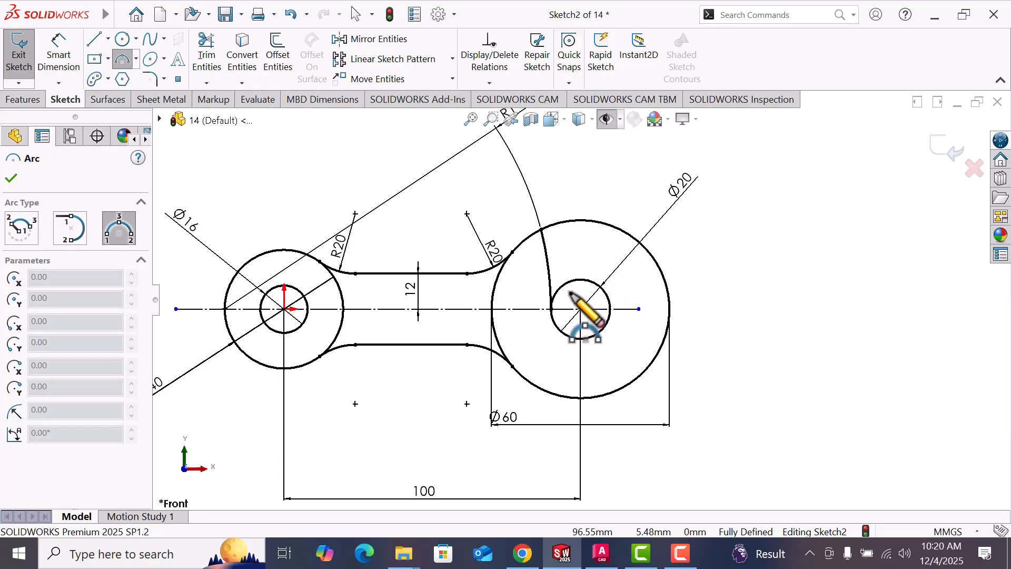
right_click(571, 292)
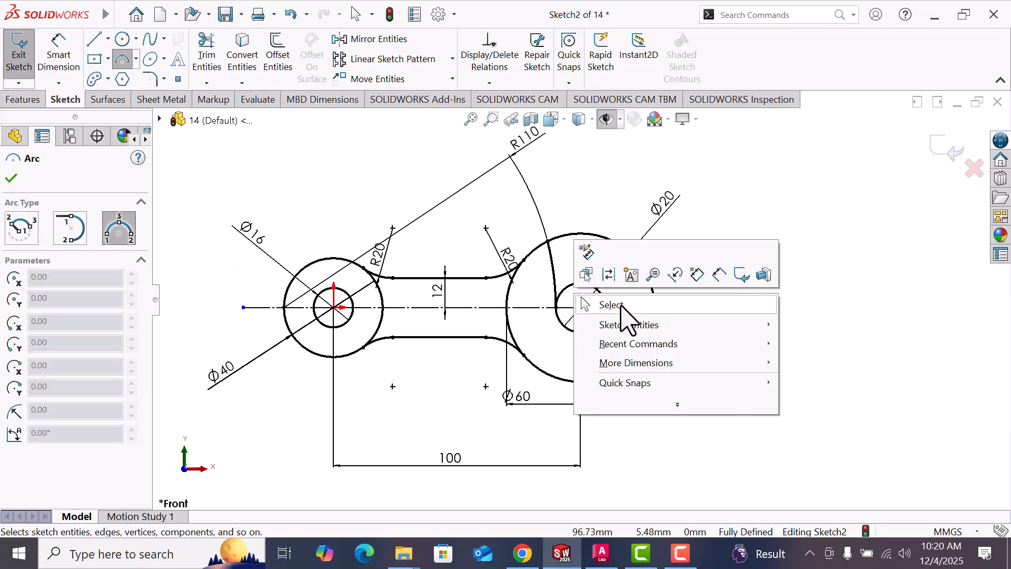
click(604, 302)
- Set the inner arc's radius to 54 mm
double_click(524, 141)
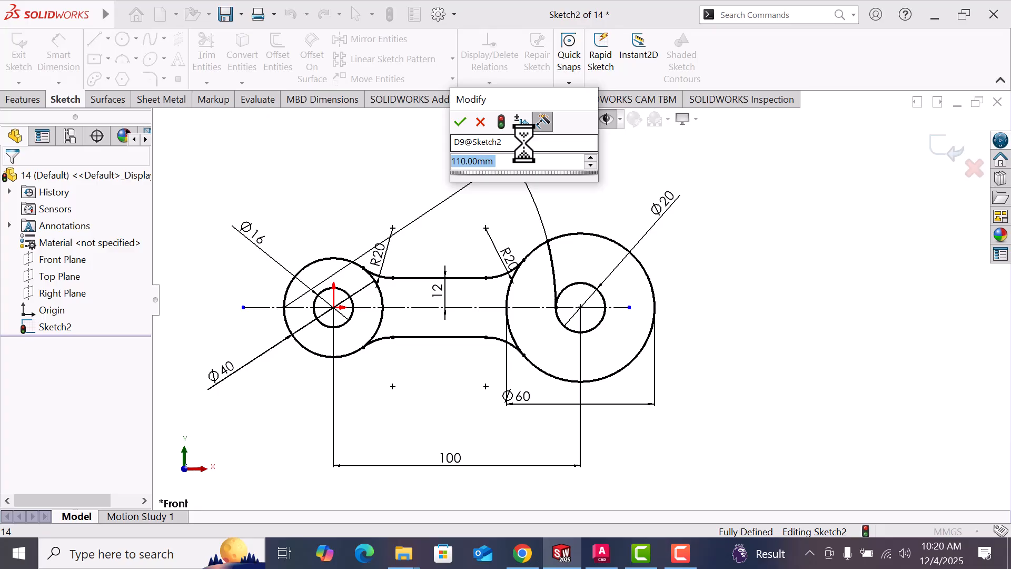
text(50)
key(Return)
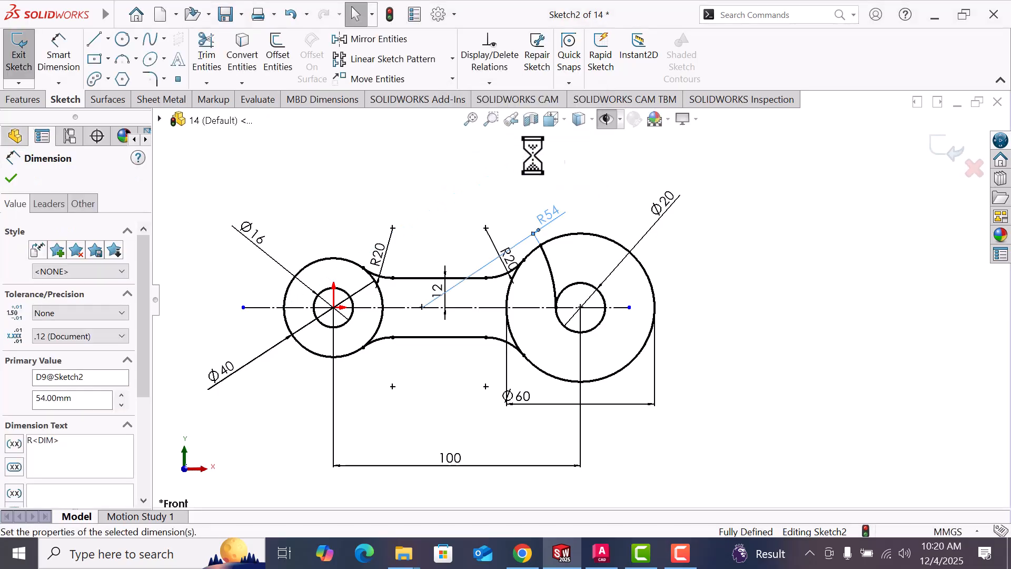
key(Escape)
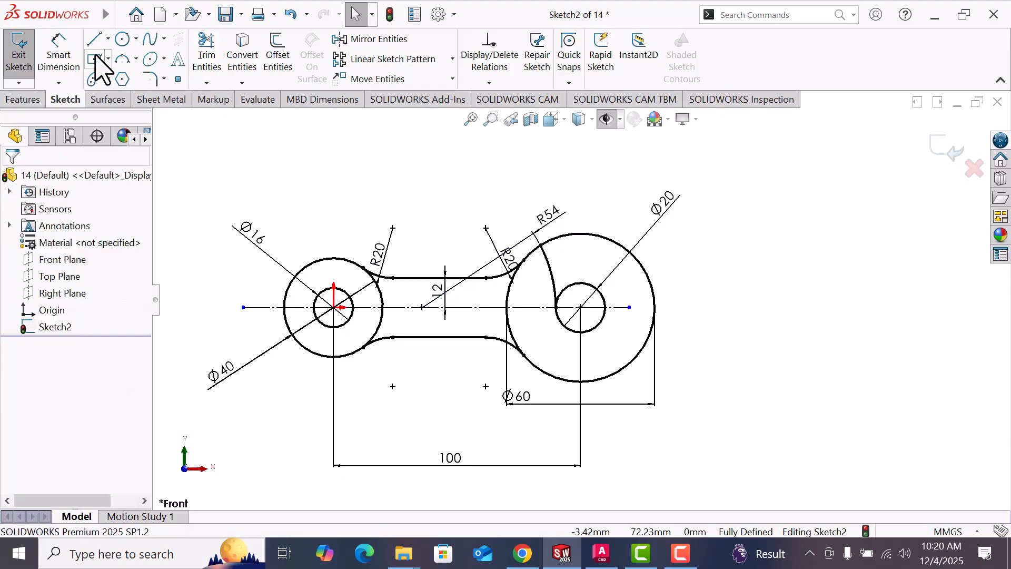
- Sketch a second three-point arc of about 38 mm radius ending at the 20 mm circle's right quadrant, and attach its upper end to the 60 mm circle
click(122, 59)
click(594, 221)
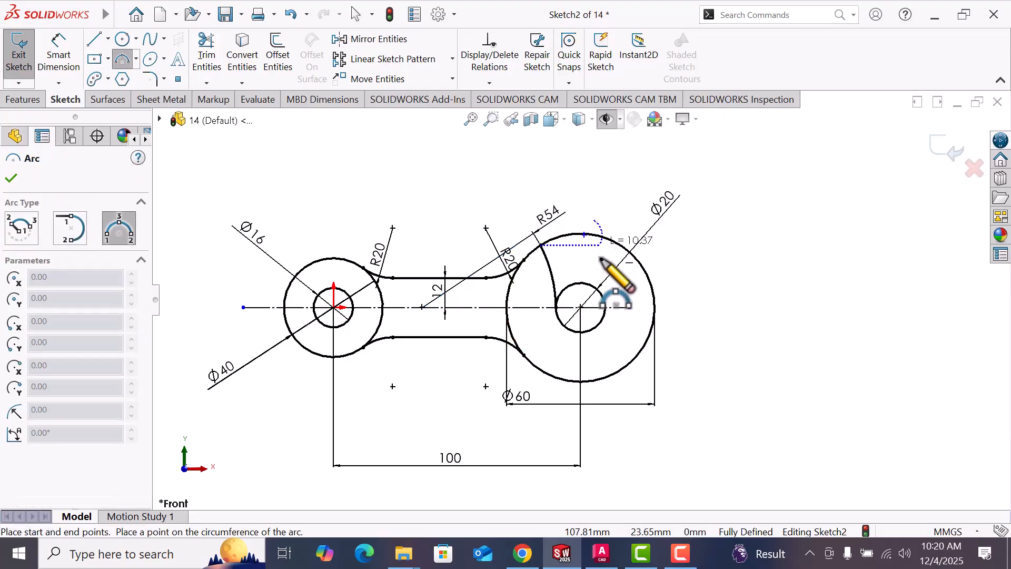
click(606, 308)
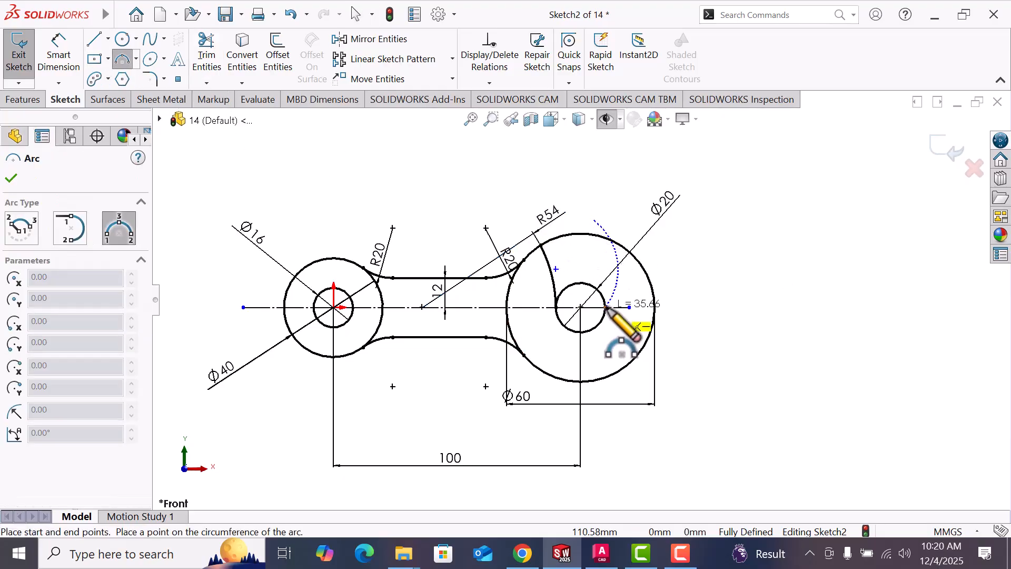
click(609, 261)
right_click(614, 263)
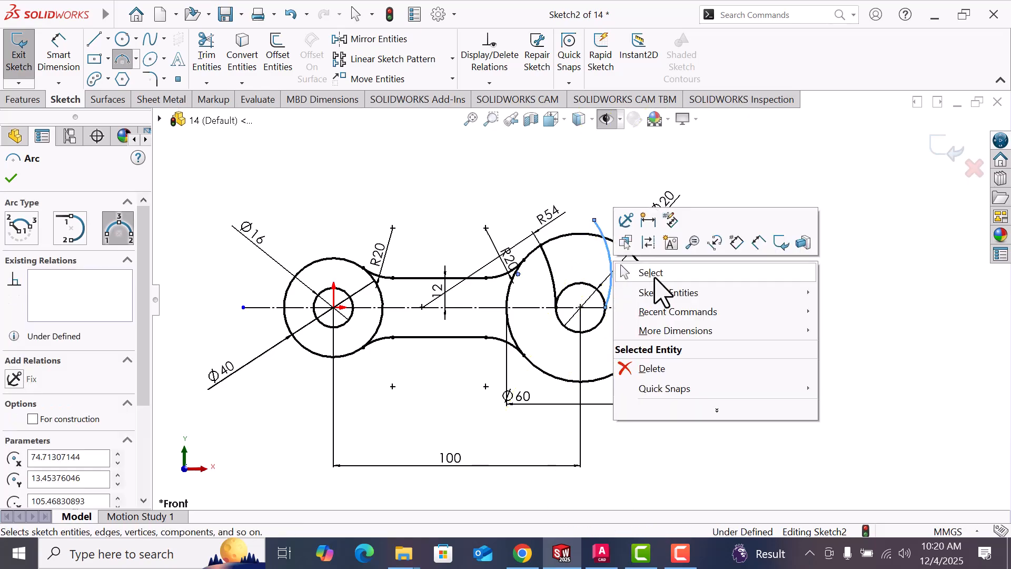
click(655, 277)
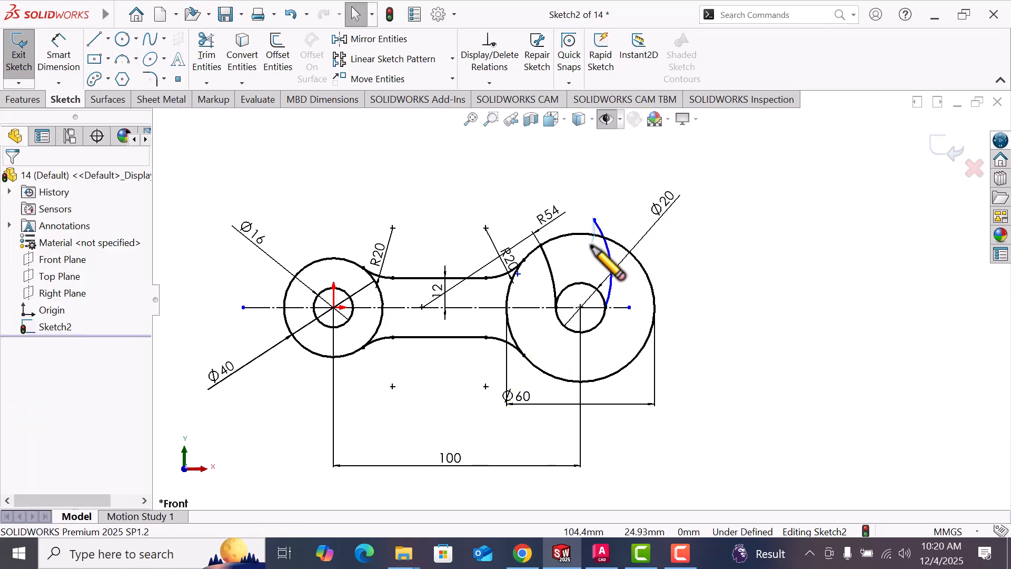
mouse_move(594, 220)
mouse_down()
mouse_move(592, 244)
mouse_move(594, 233)
mouse_up()
click(812, 393)
- Make the second inner arc tangent to the 20 mm circle and move its upper end clockwise along the 60 mm circle
scroll(596, 283, down, 1)
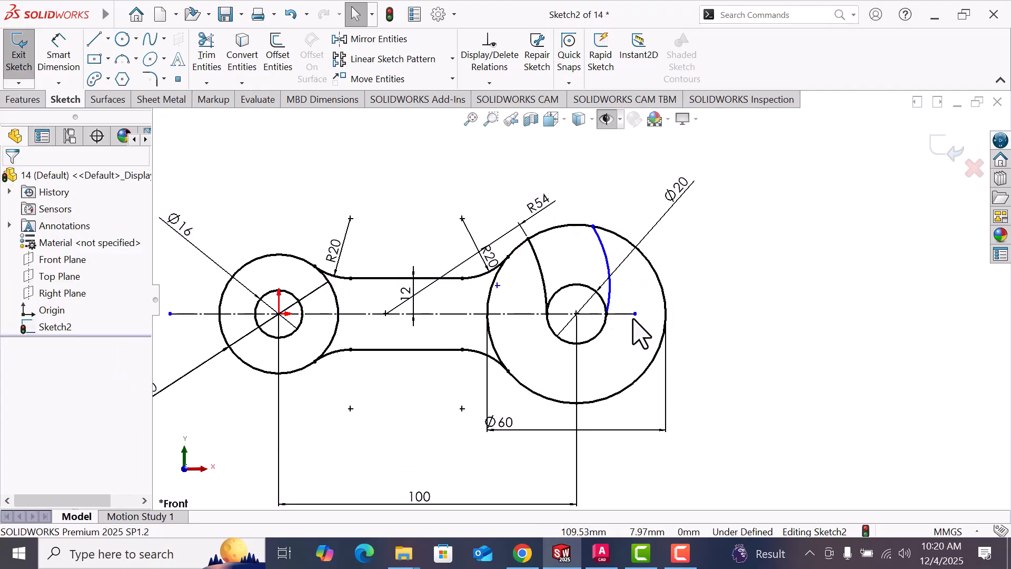
scroll(612, 305, down, 2)
click(623, 309)
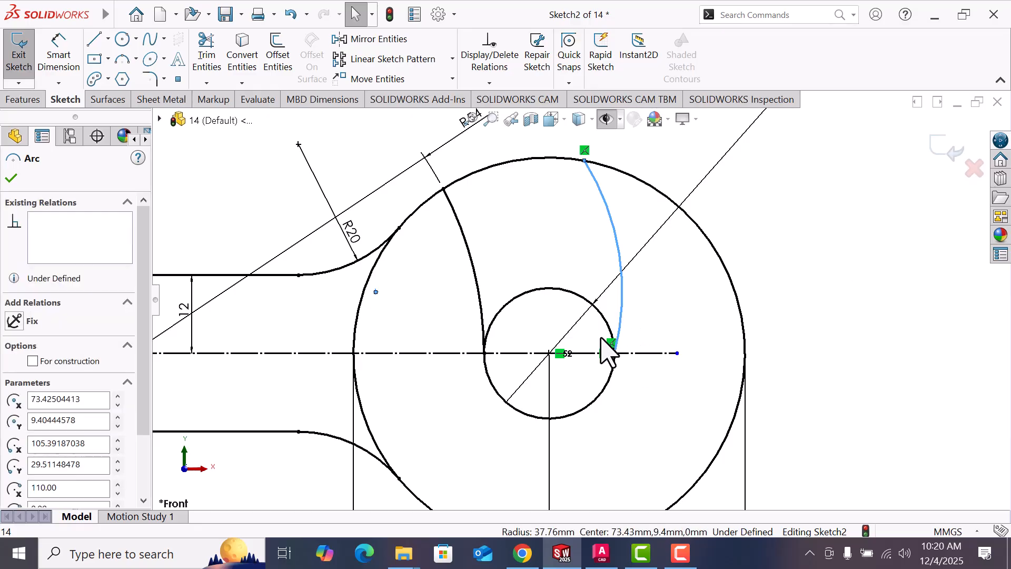
ctrl+click(613, 343)
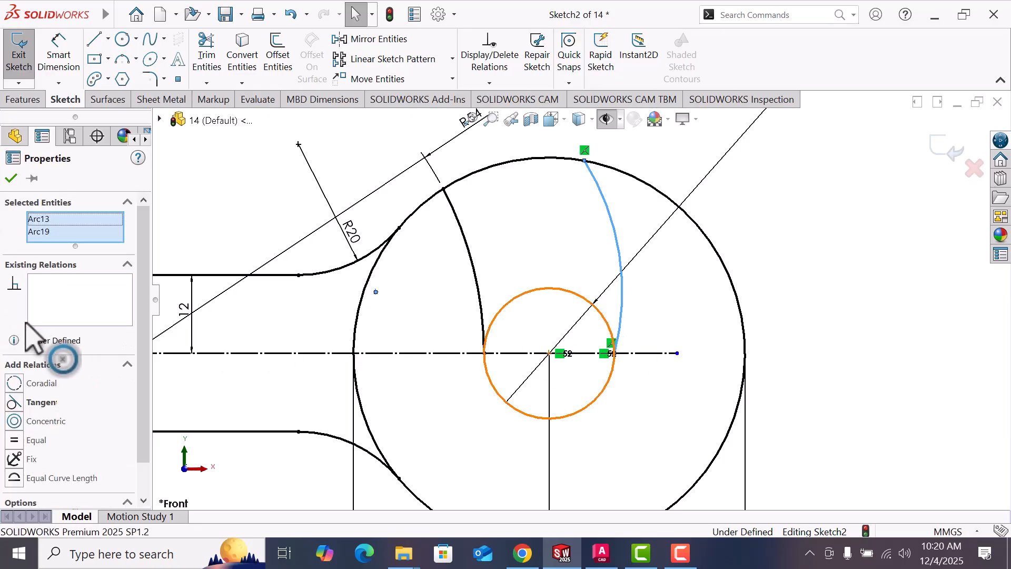
click(14, 404)
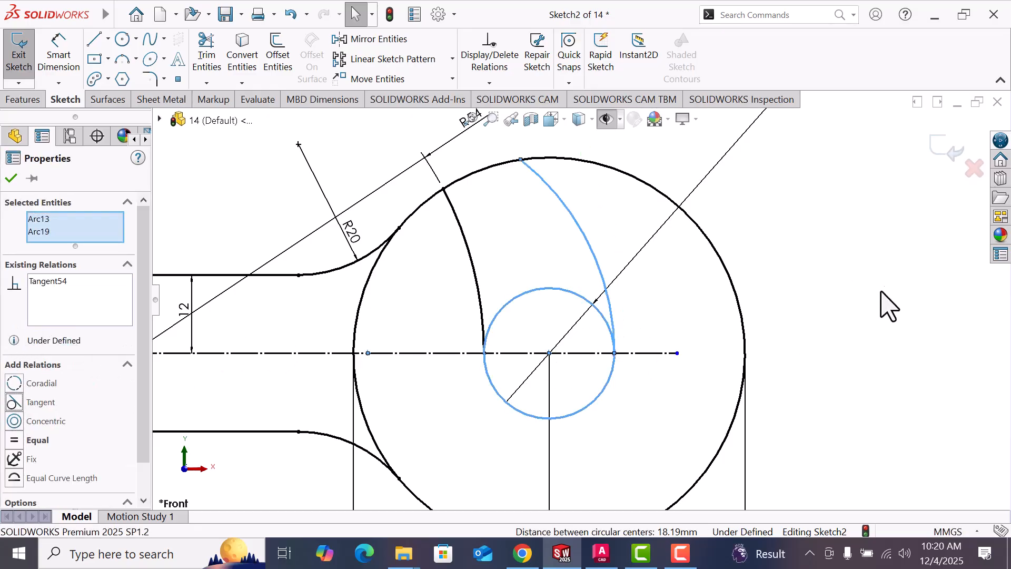
click(858, 282)
scroll(767, 273, up, 3)
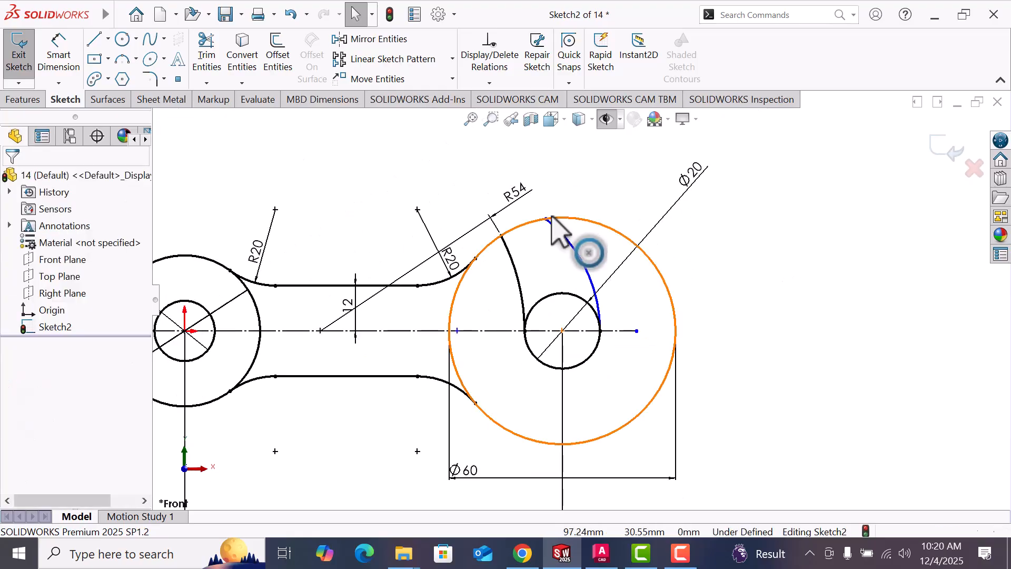
drag(547, 219, 573, 218)
click(721, 271)
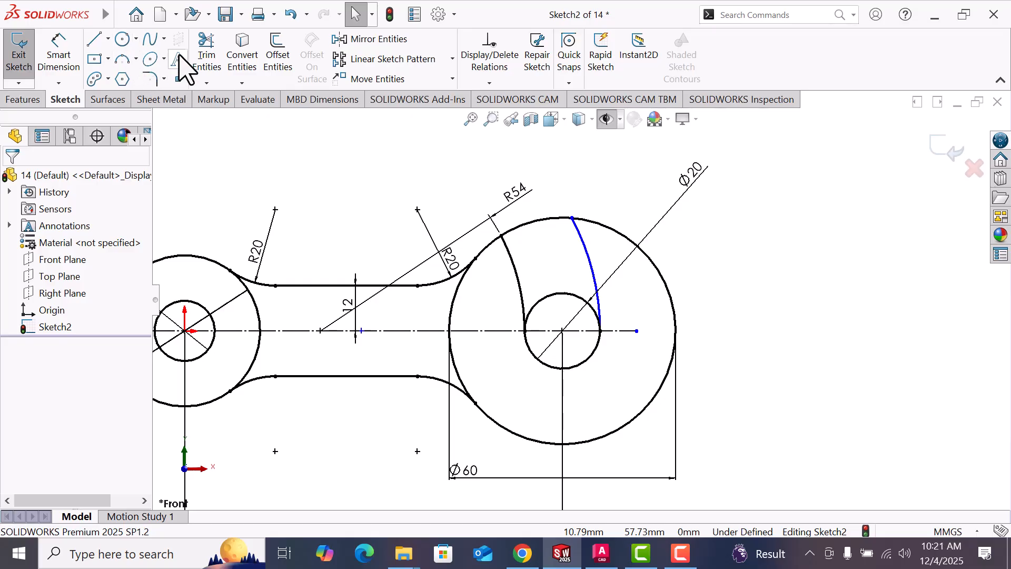
- Dimension the second inner arc, ending at the right side of the 20 mm circle, with a radius of 110 mm
click(60, 63)
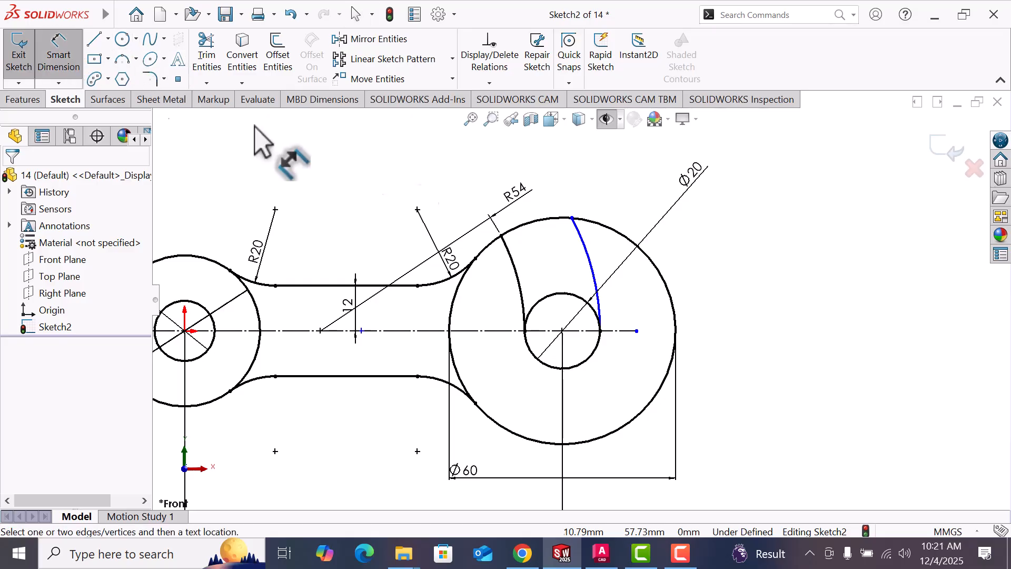
click(595, 284)
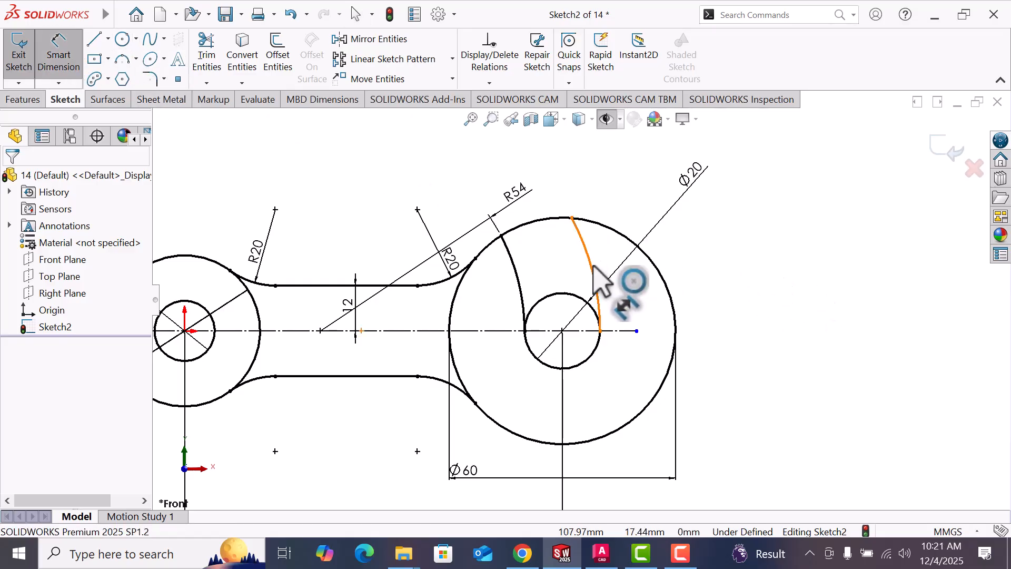
click(683, 241)
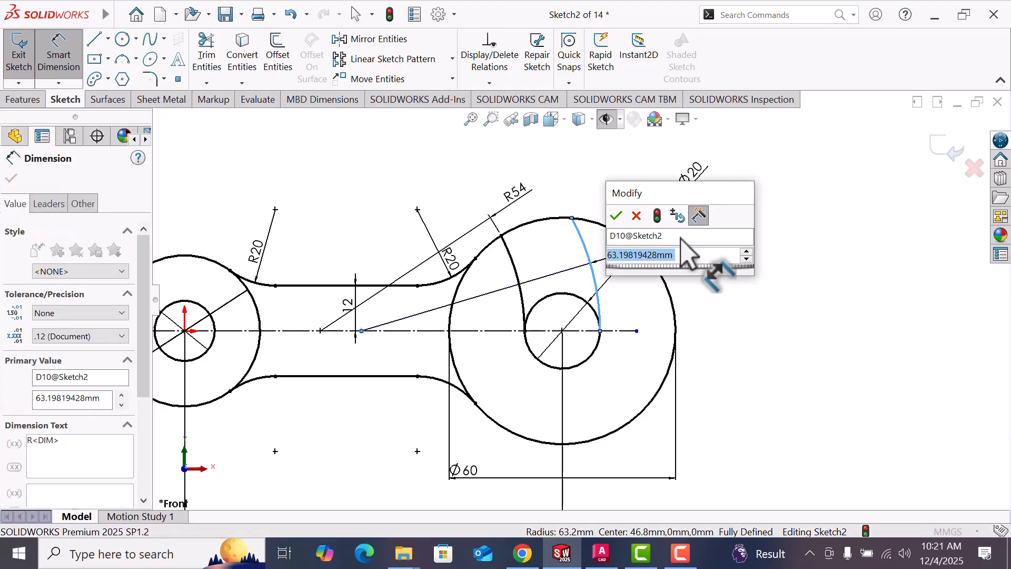
text(110)
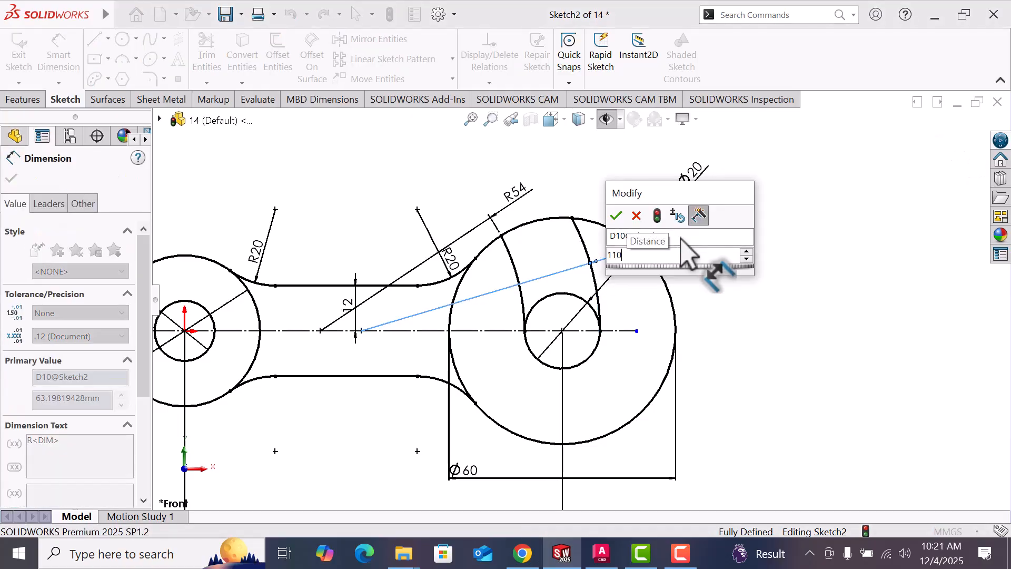
key(Return)
key(Escape)
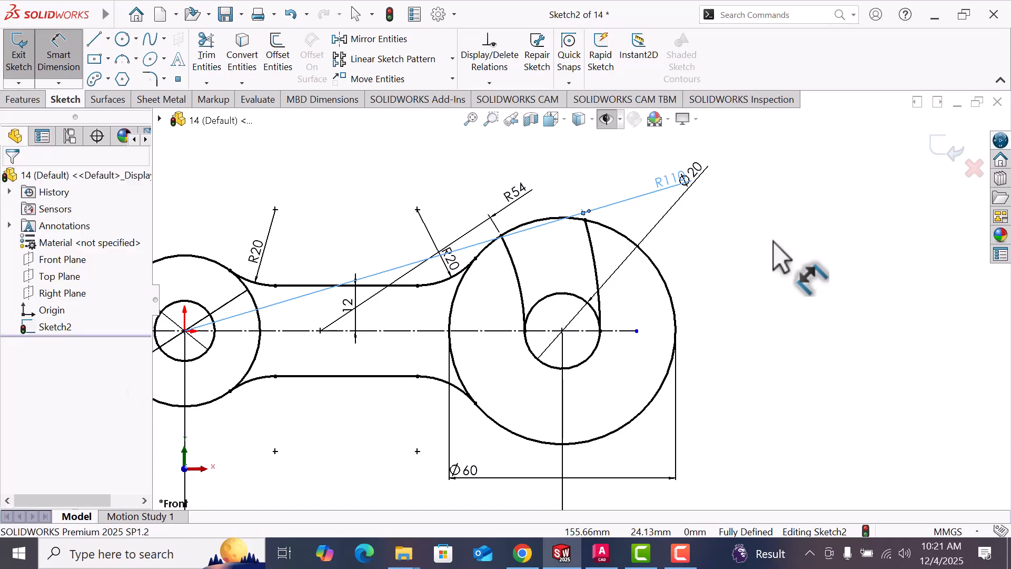
right_click(773, 240)
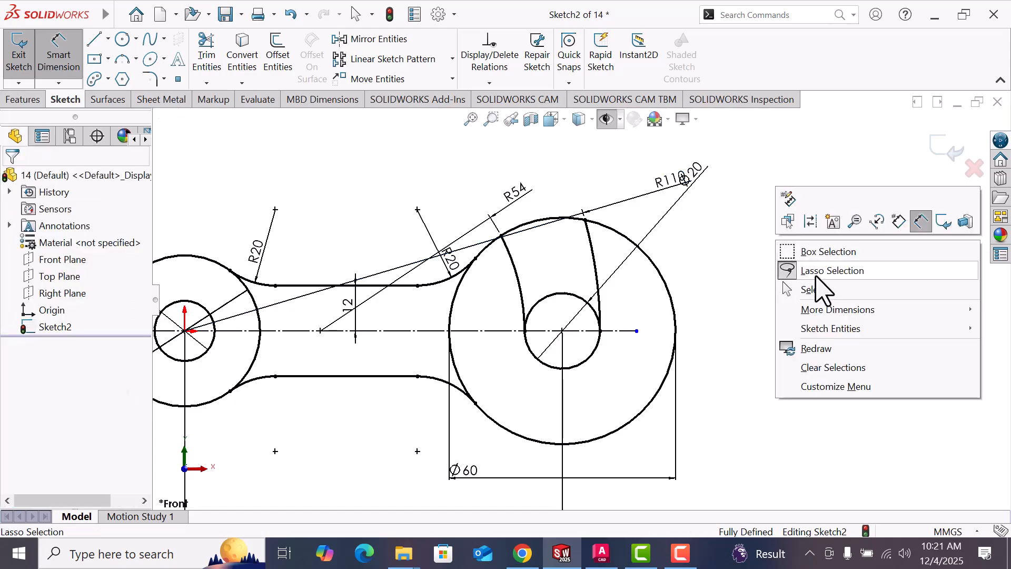
click(825, 293)
- Trim away the upper portions of the 60 mm and 20 mm circles between the two inner arcs to open the slot
scroll(825, 295, up, 3)
scroll(557, 323, down, 2)
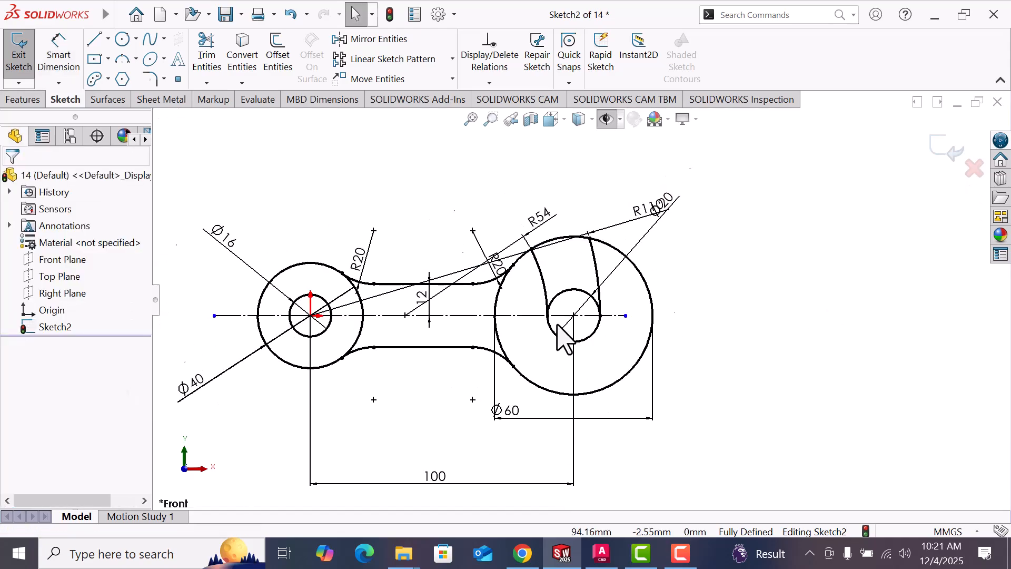
click(207, 58)
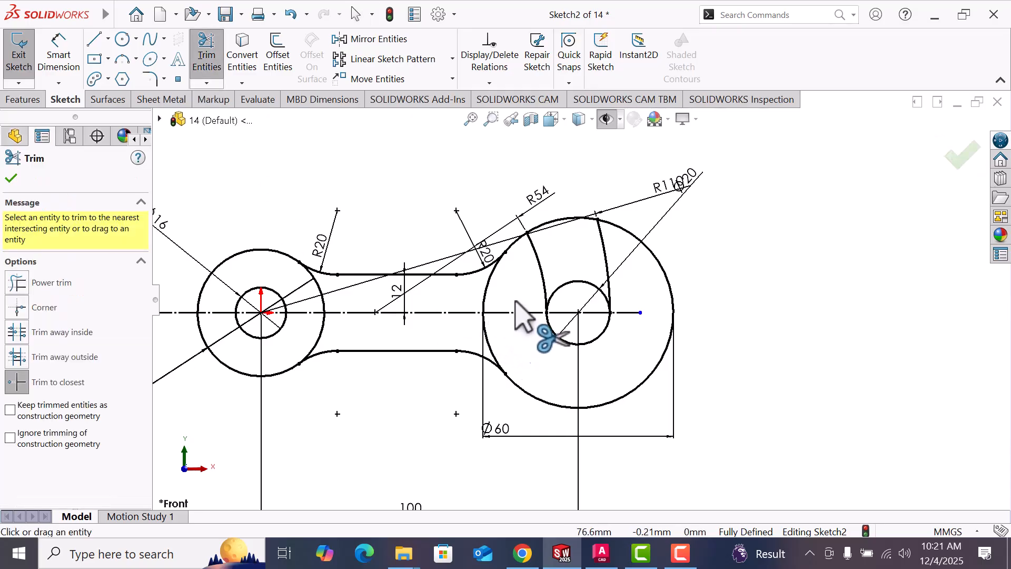
click(557, 220)
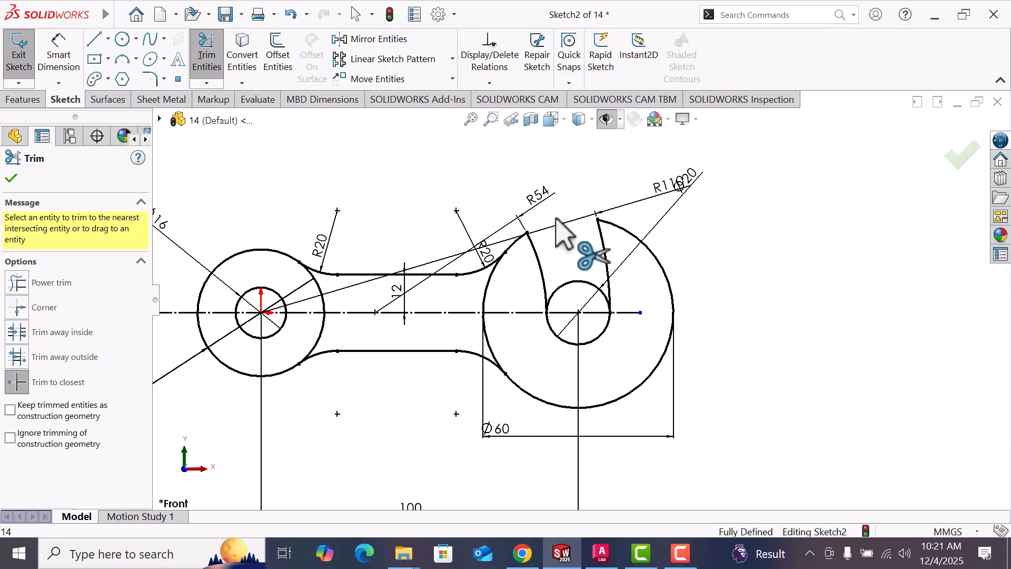
click(571, 283)
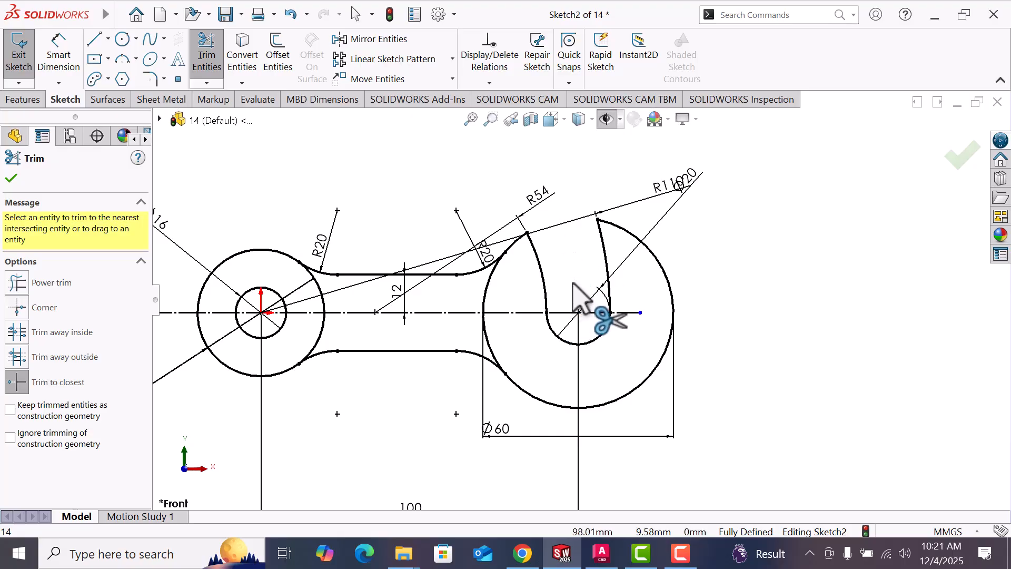
scroll(679, 305, up, 3)
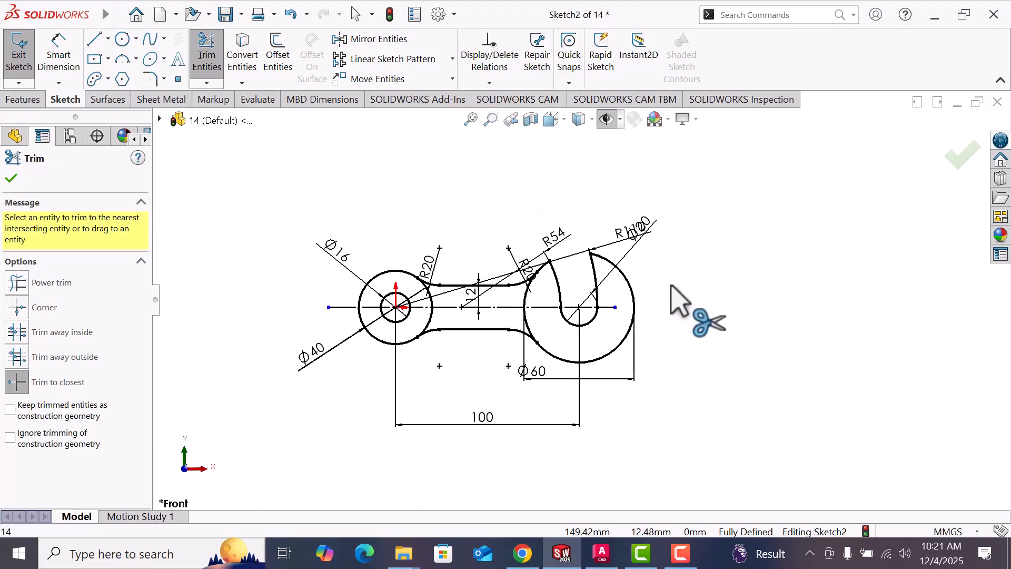
scroll(705, 311, down, 2)
right_click(771, 302)
click(787, 312)
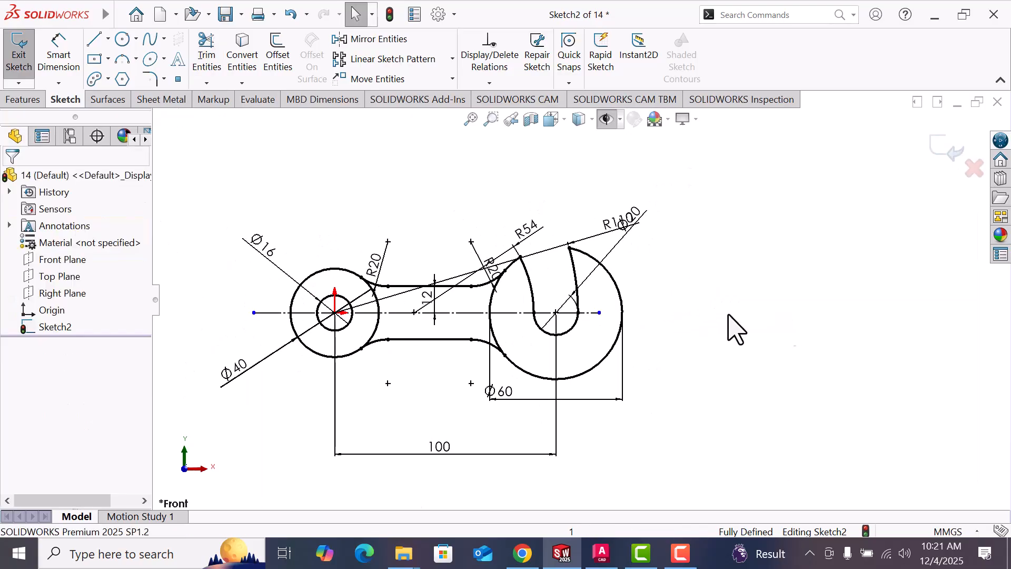
scroll(453, 306, up, 3)
scroll(488, 309, down, 2)
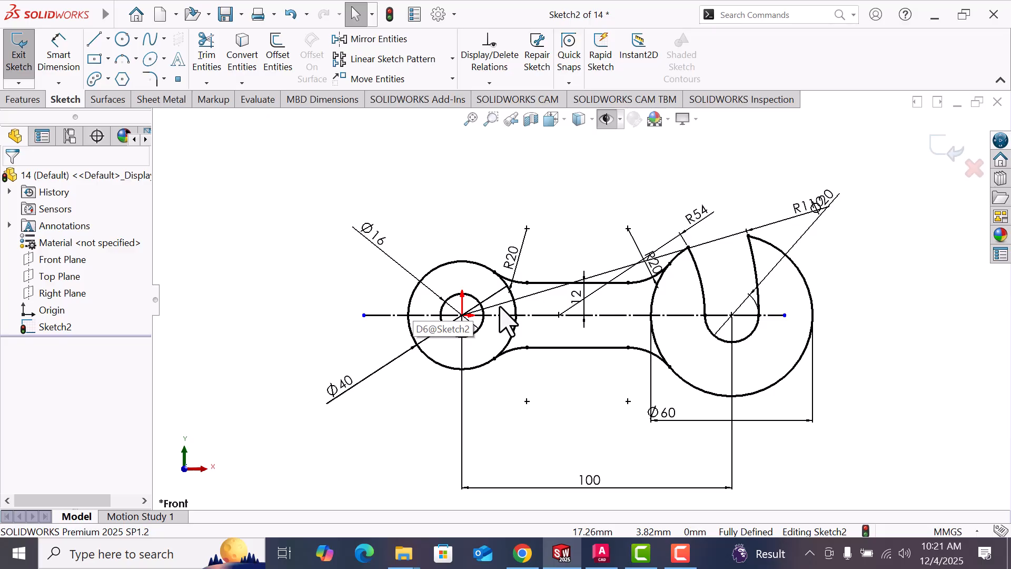